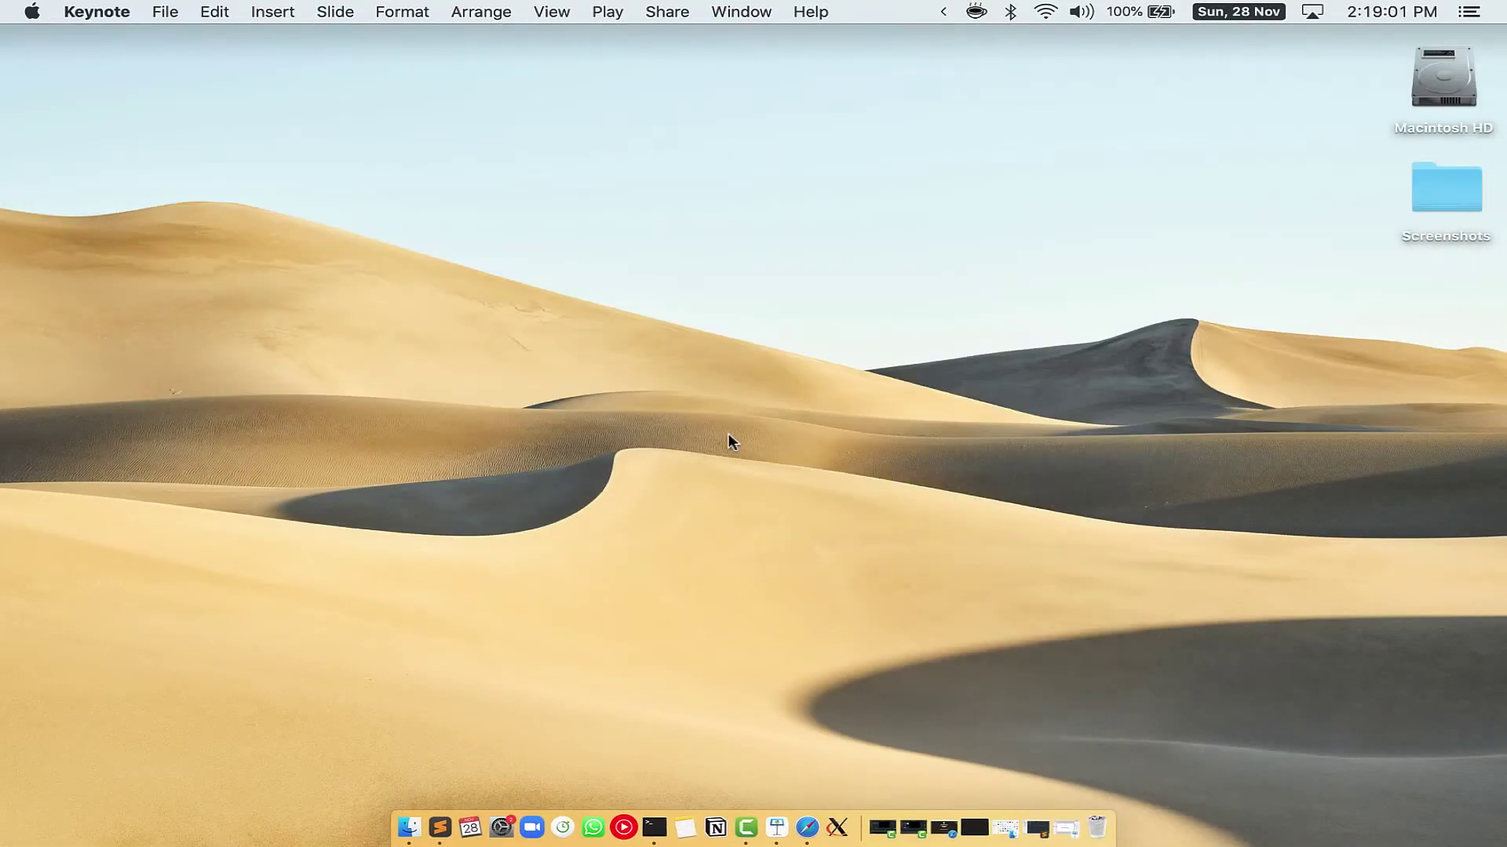
Launch Terminal full screen, then open Safari on the Homebrew website brew.sh.
key(super+space)
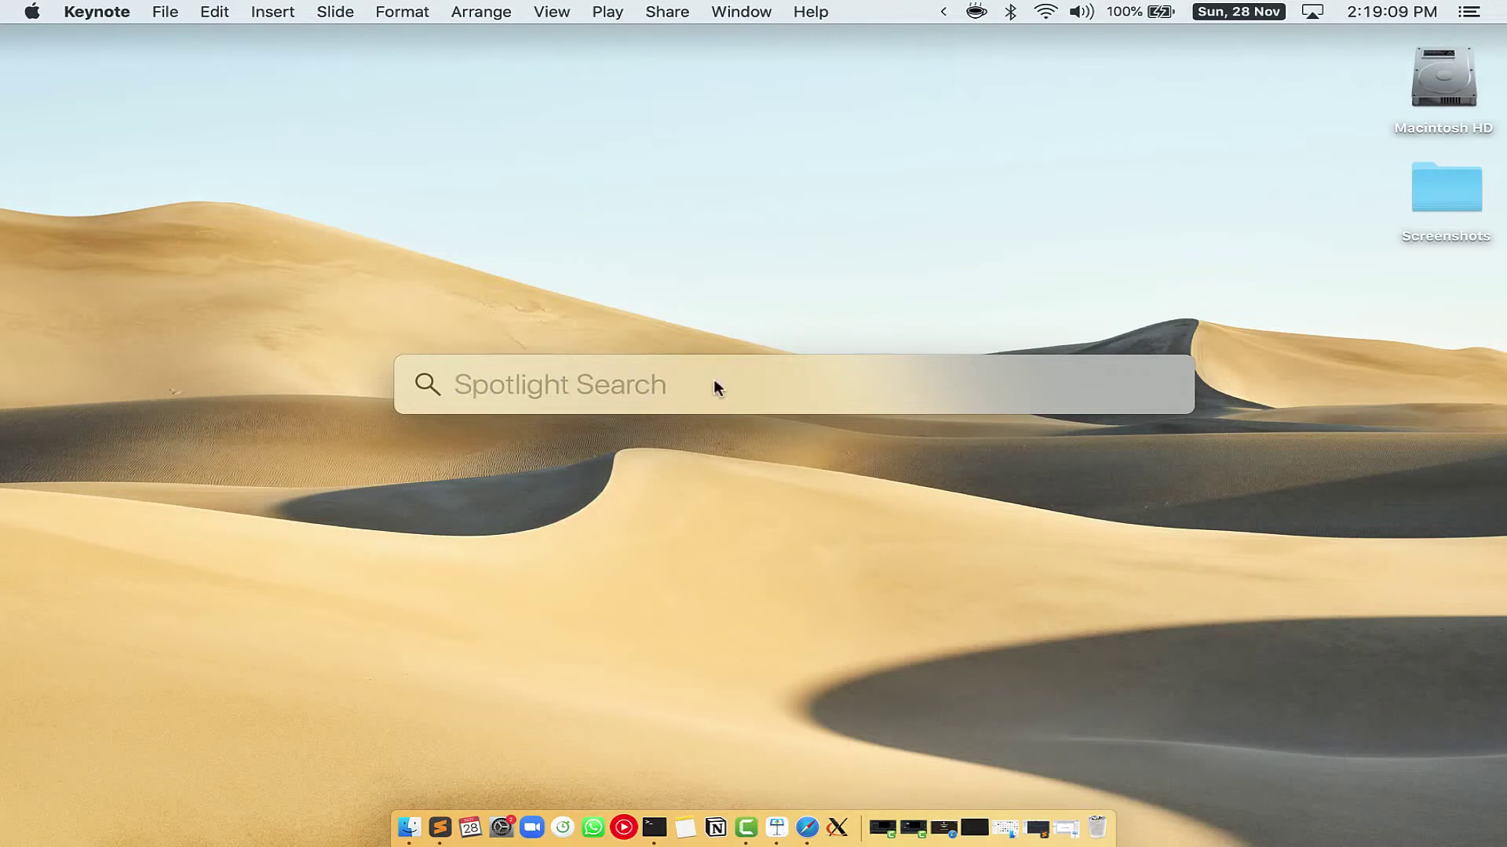
text(Terminal.app)
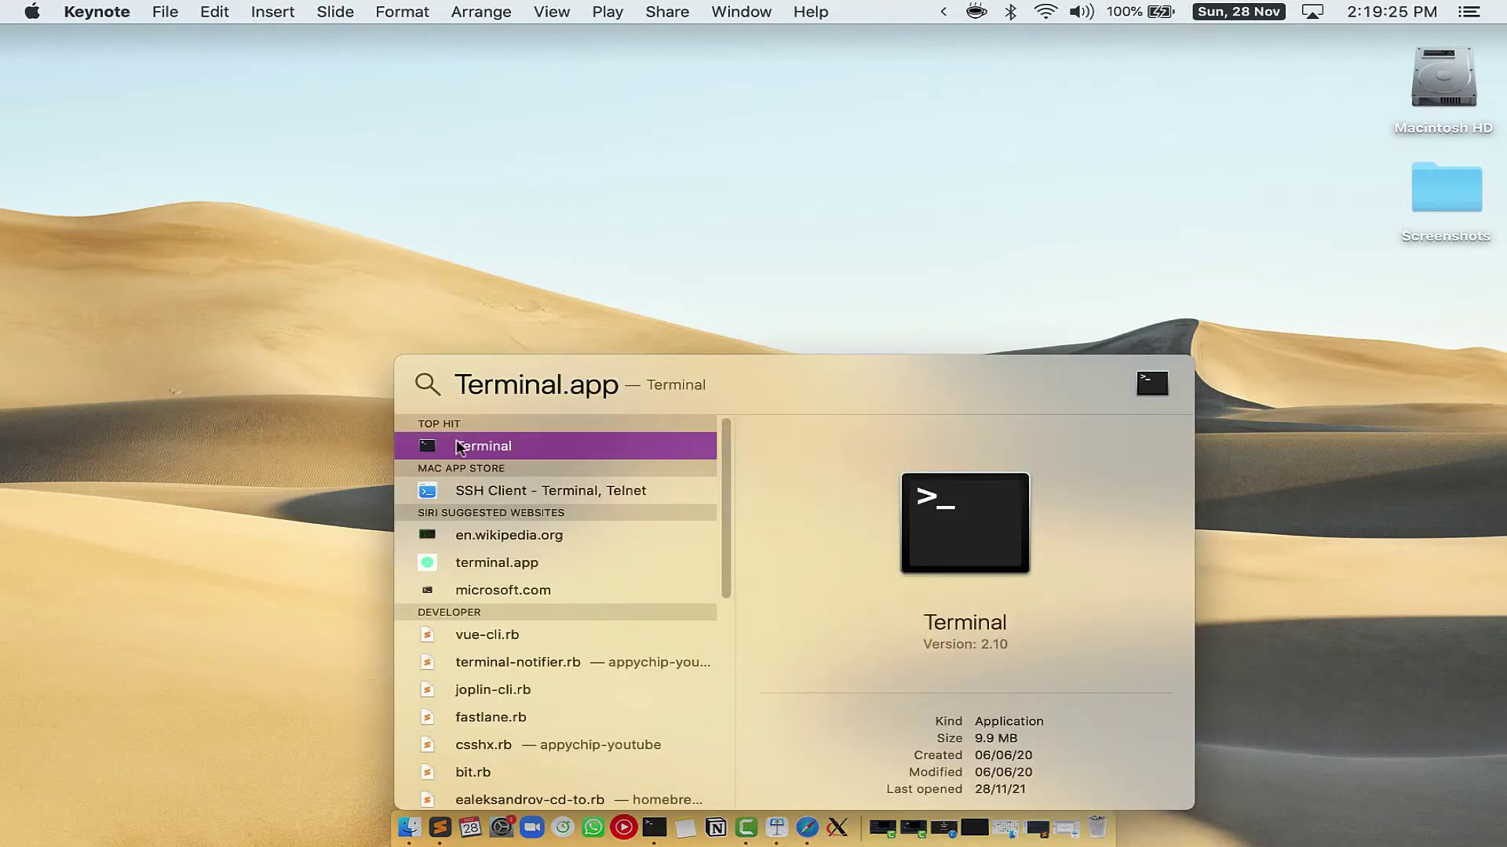
key(Return)
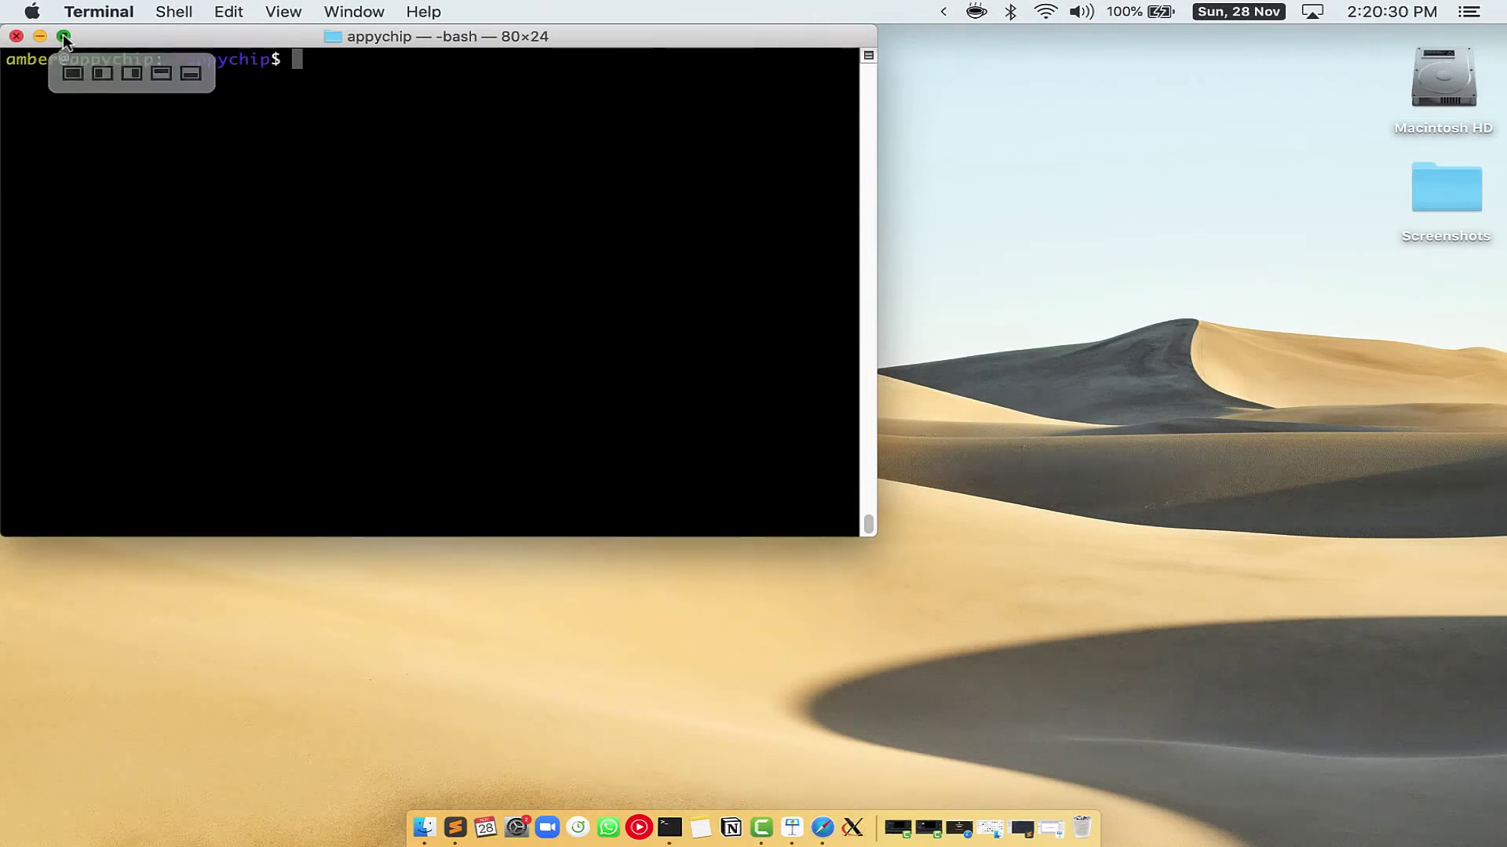
click(62, 35)
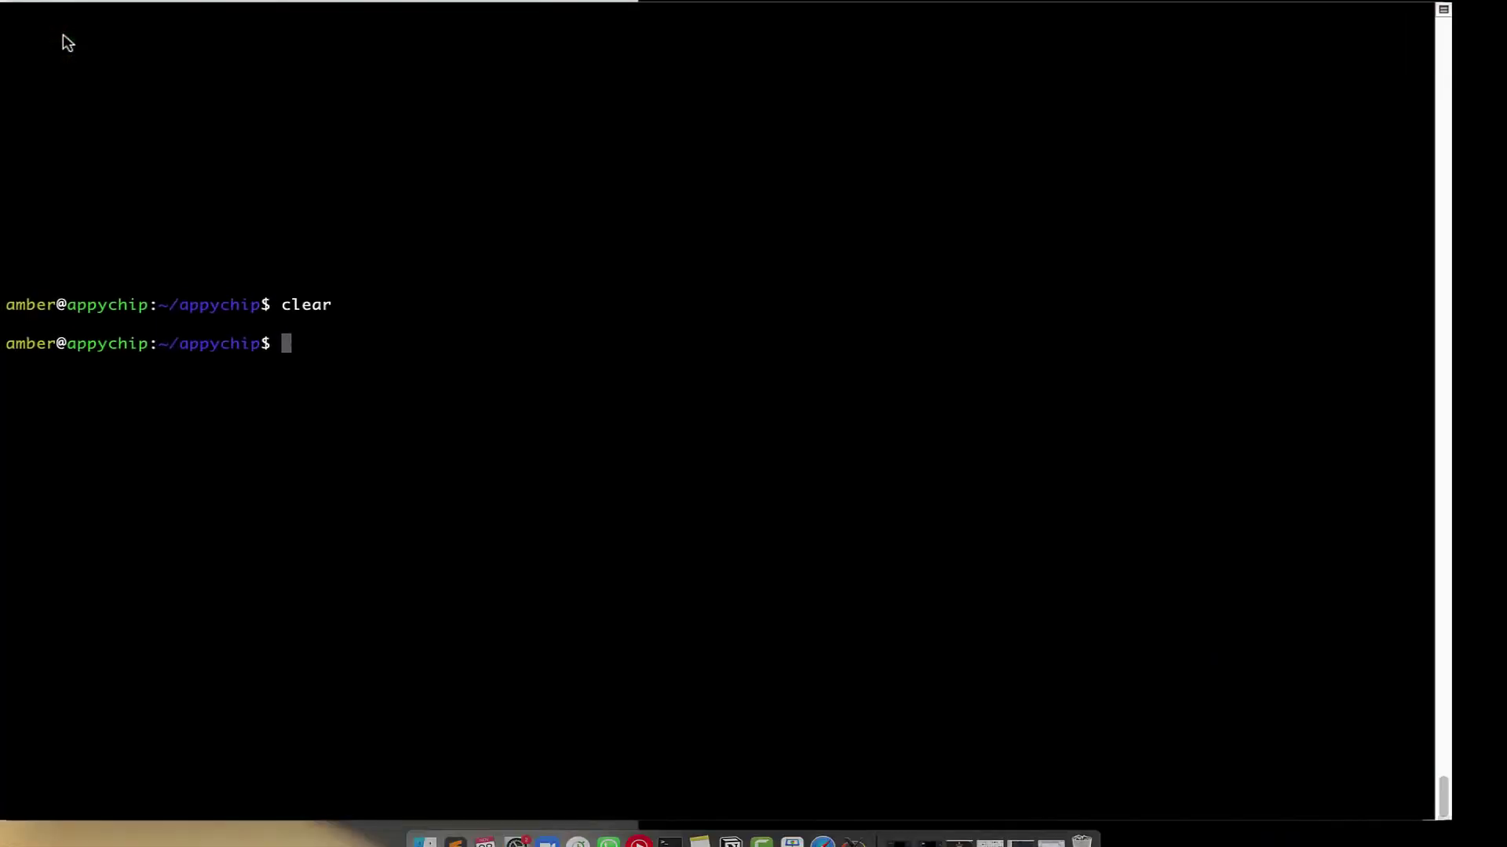
key(ctrl+Left)
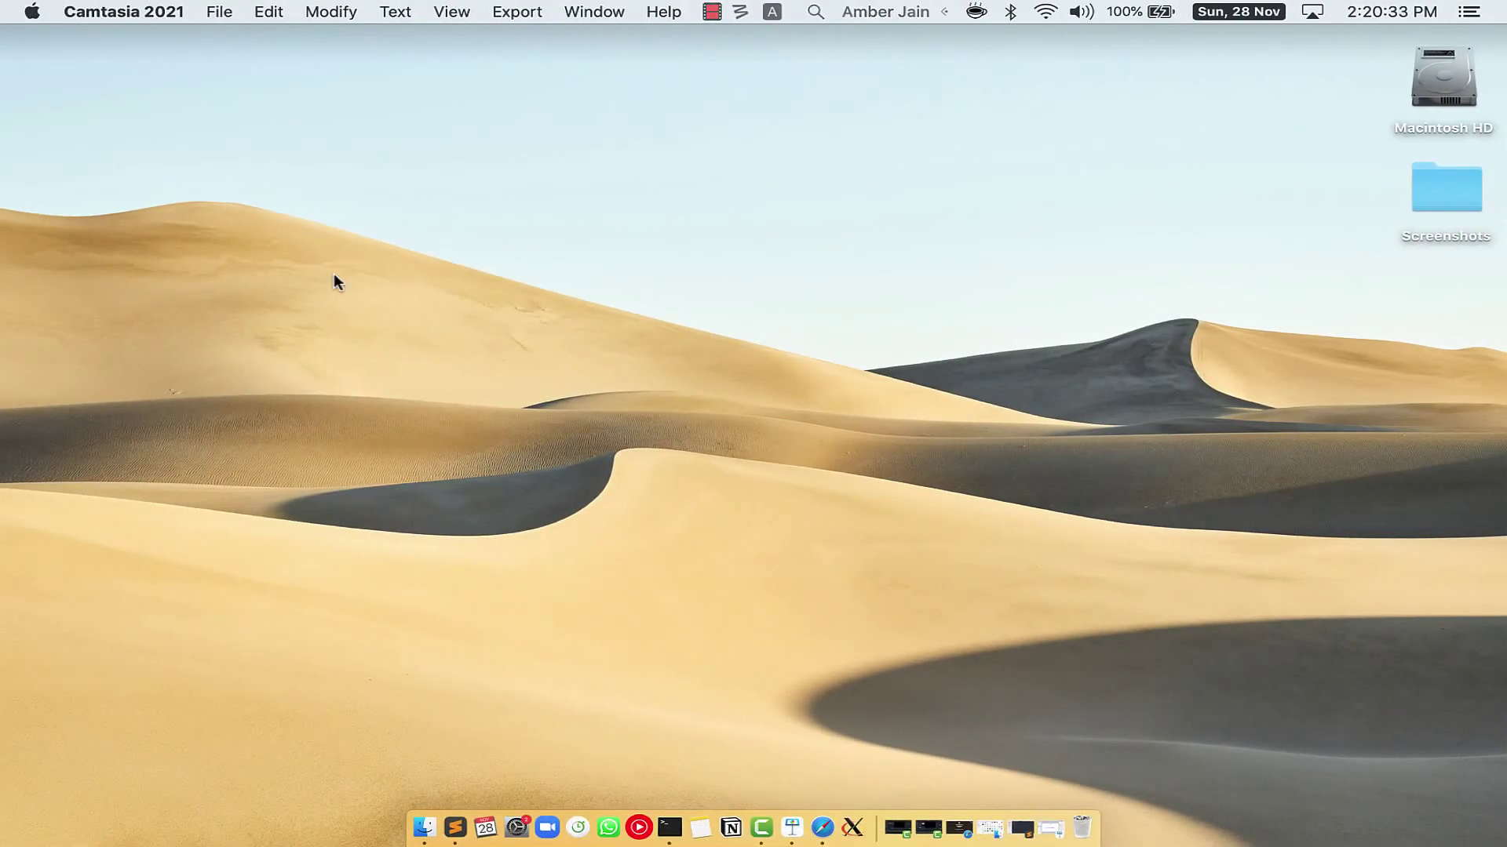
click(820, 831)
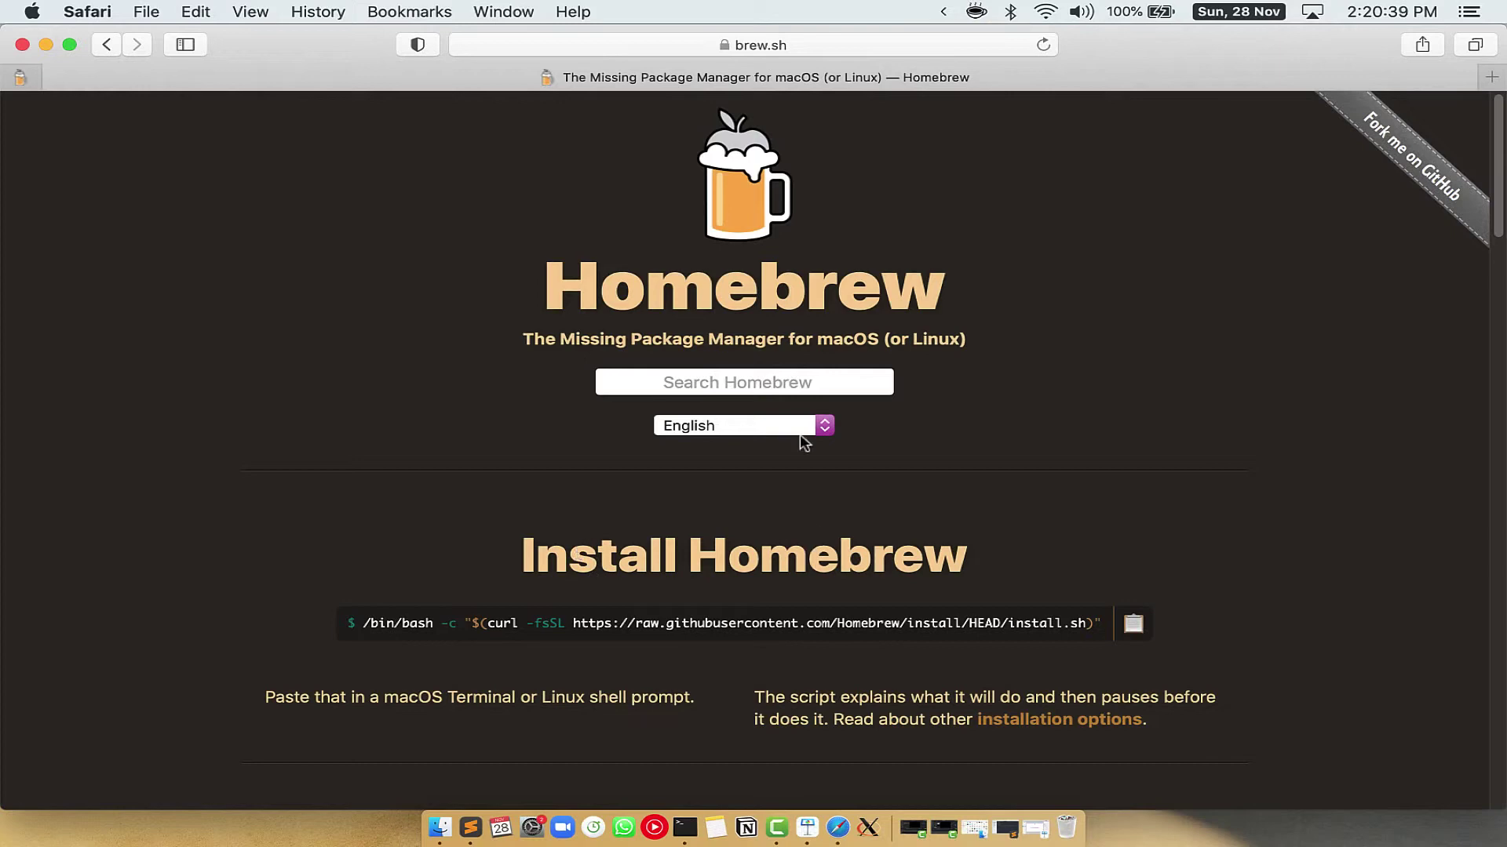
Copy the Install Homebrew command from the brew.sh page in Safari.
click(740, 46)
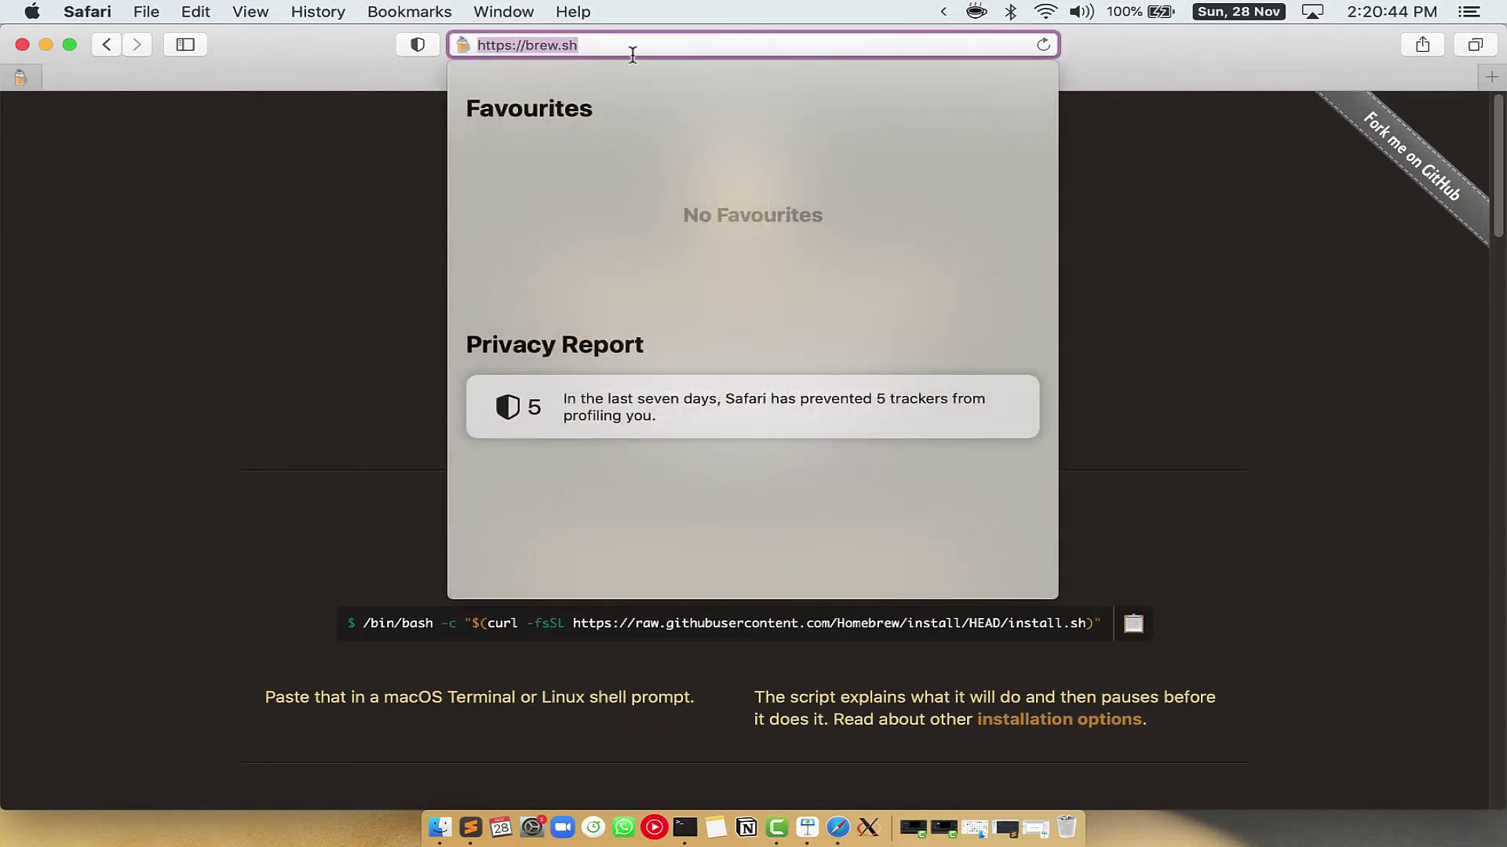
click(529, 47)
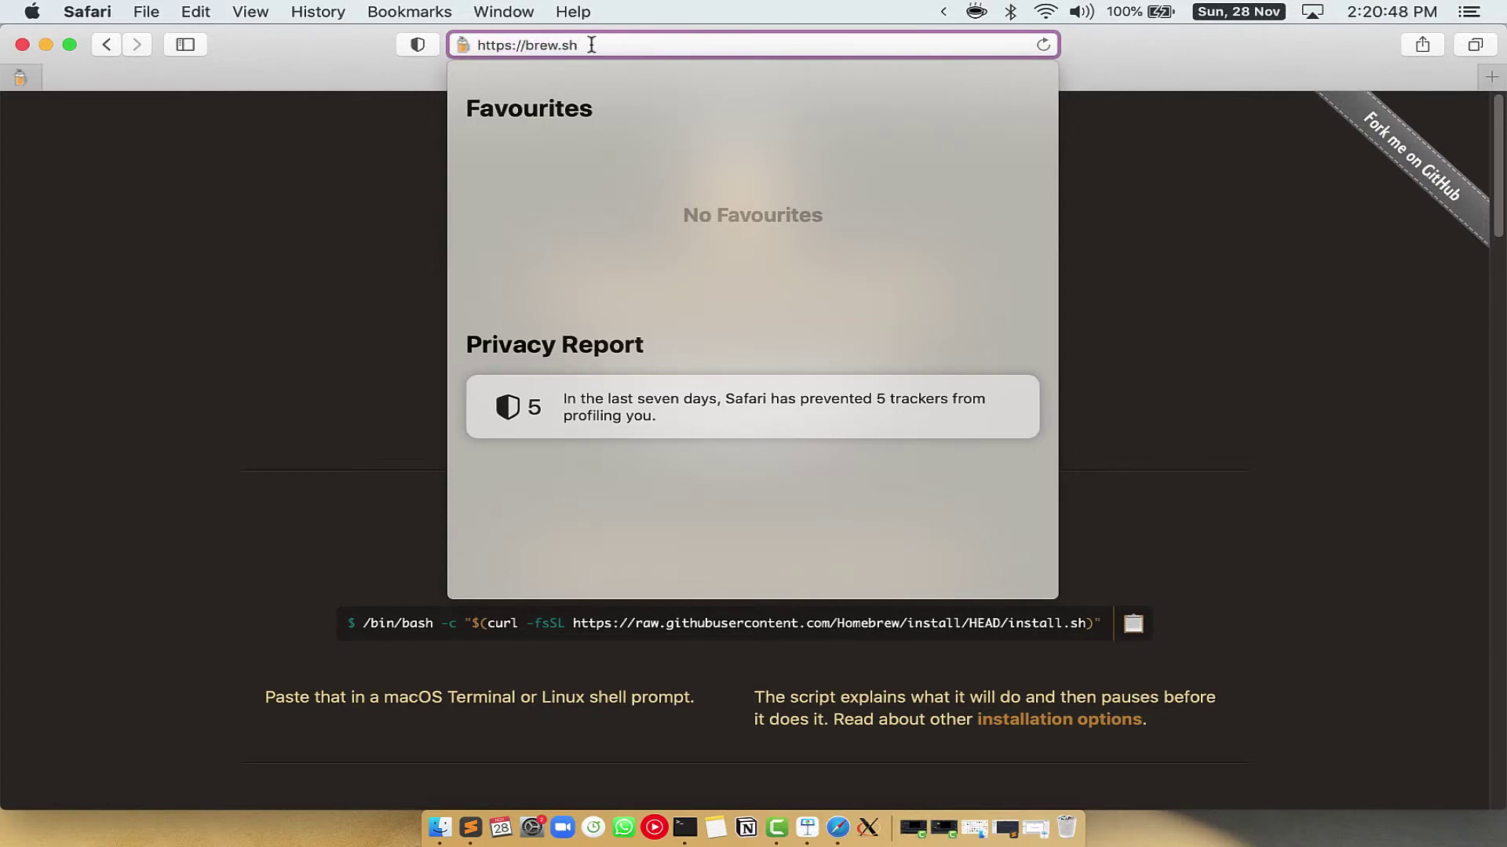
click(1171, 314)
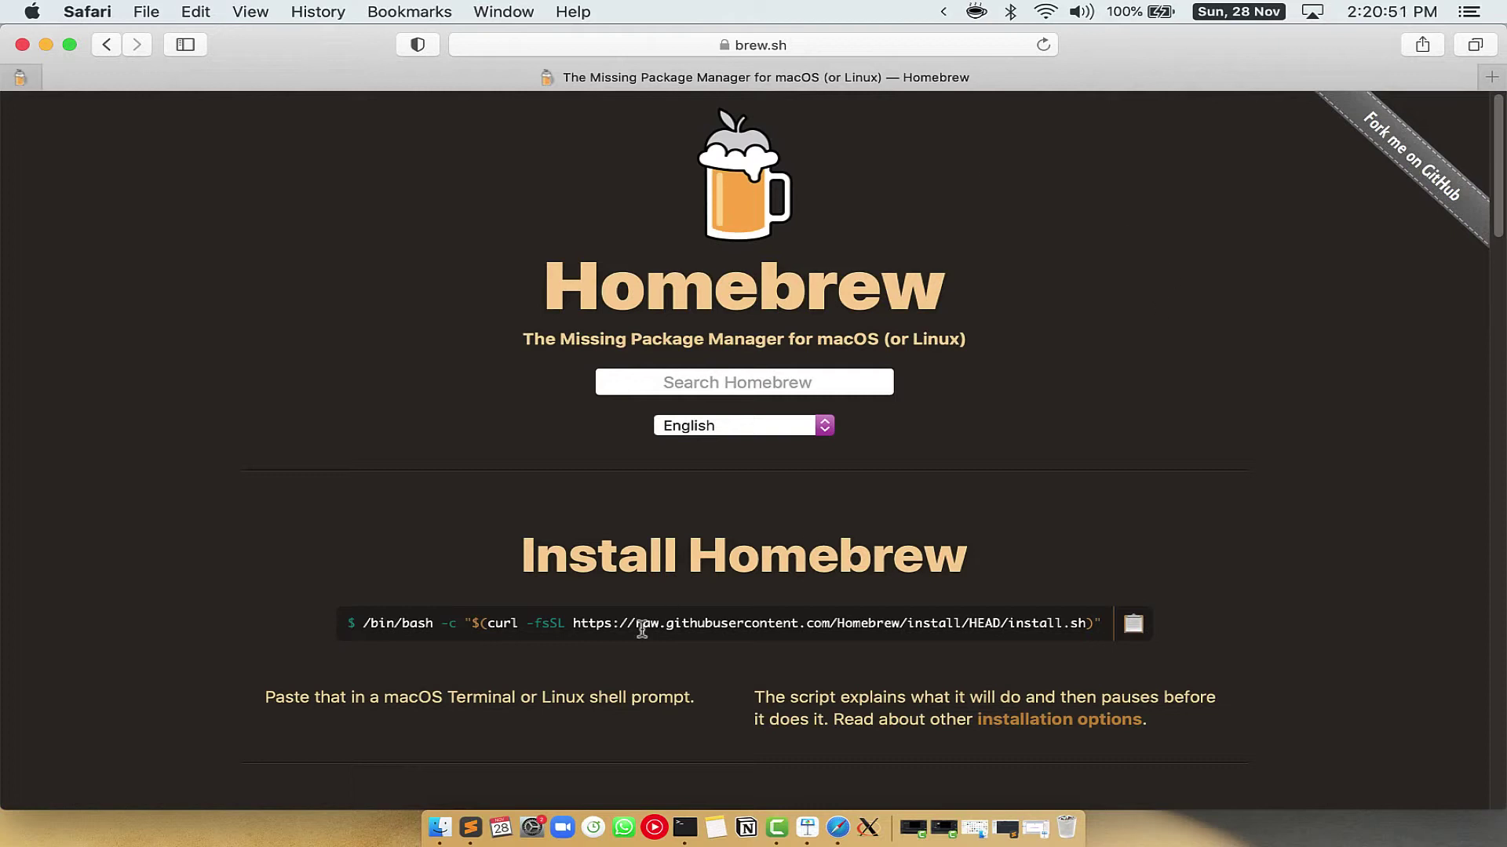
drag(522, 556, 967, 555)
click(484, 635)
click(1148, 632)
Paste and run the Homebrew install script in Terminal, entering the password and confirming.
key(super+Tab)
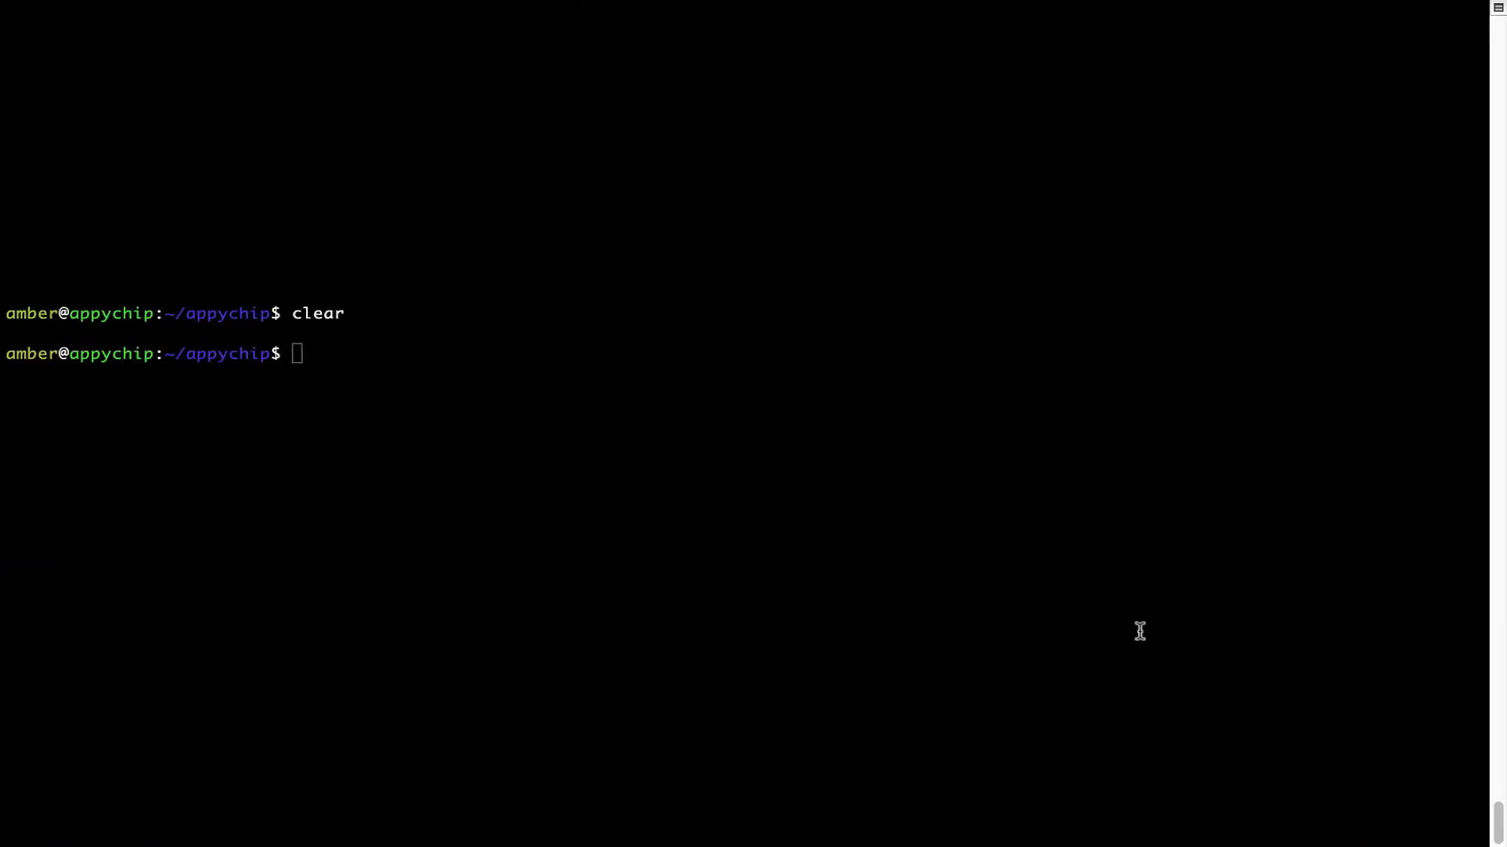
right_click(466, 330)
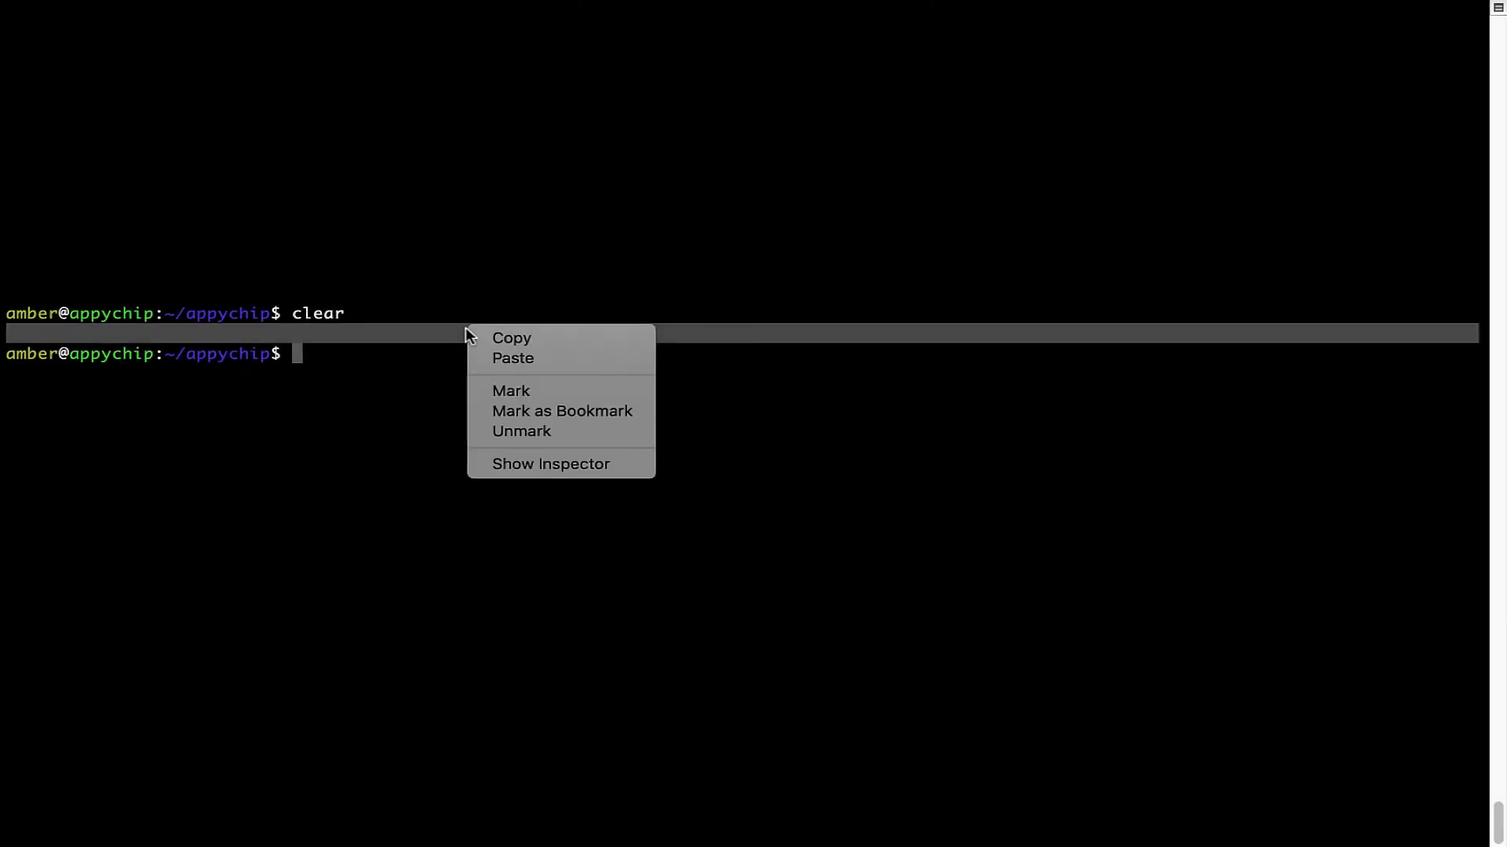
click(486, 360)
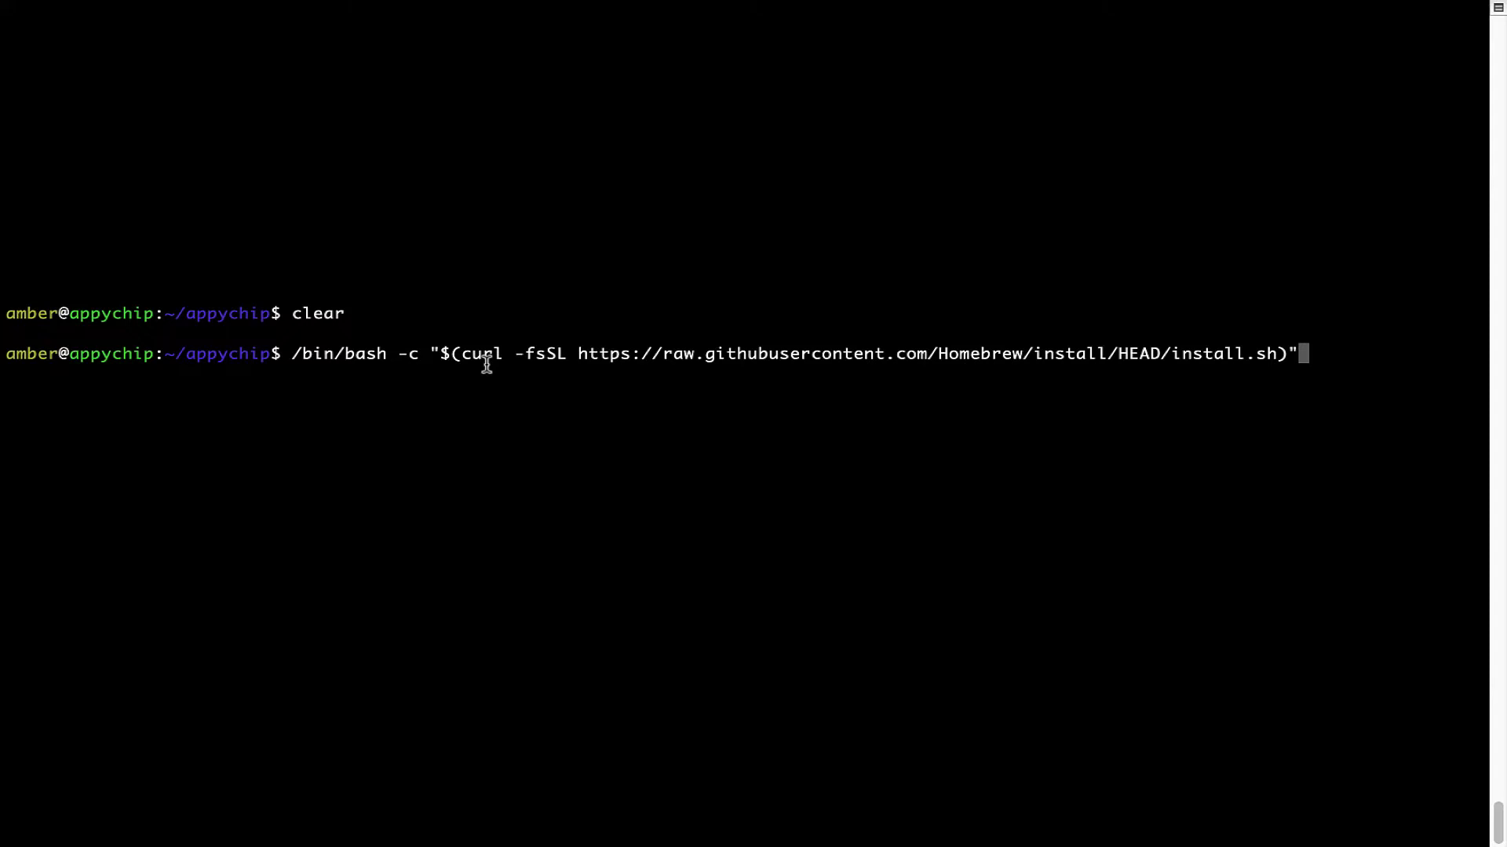
key(Return)
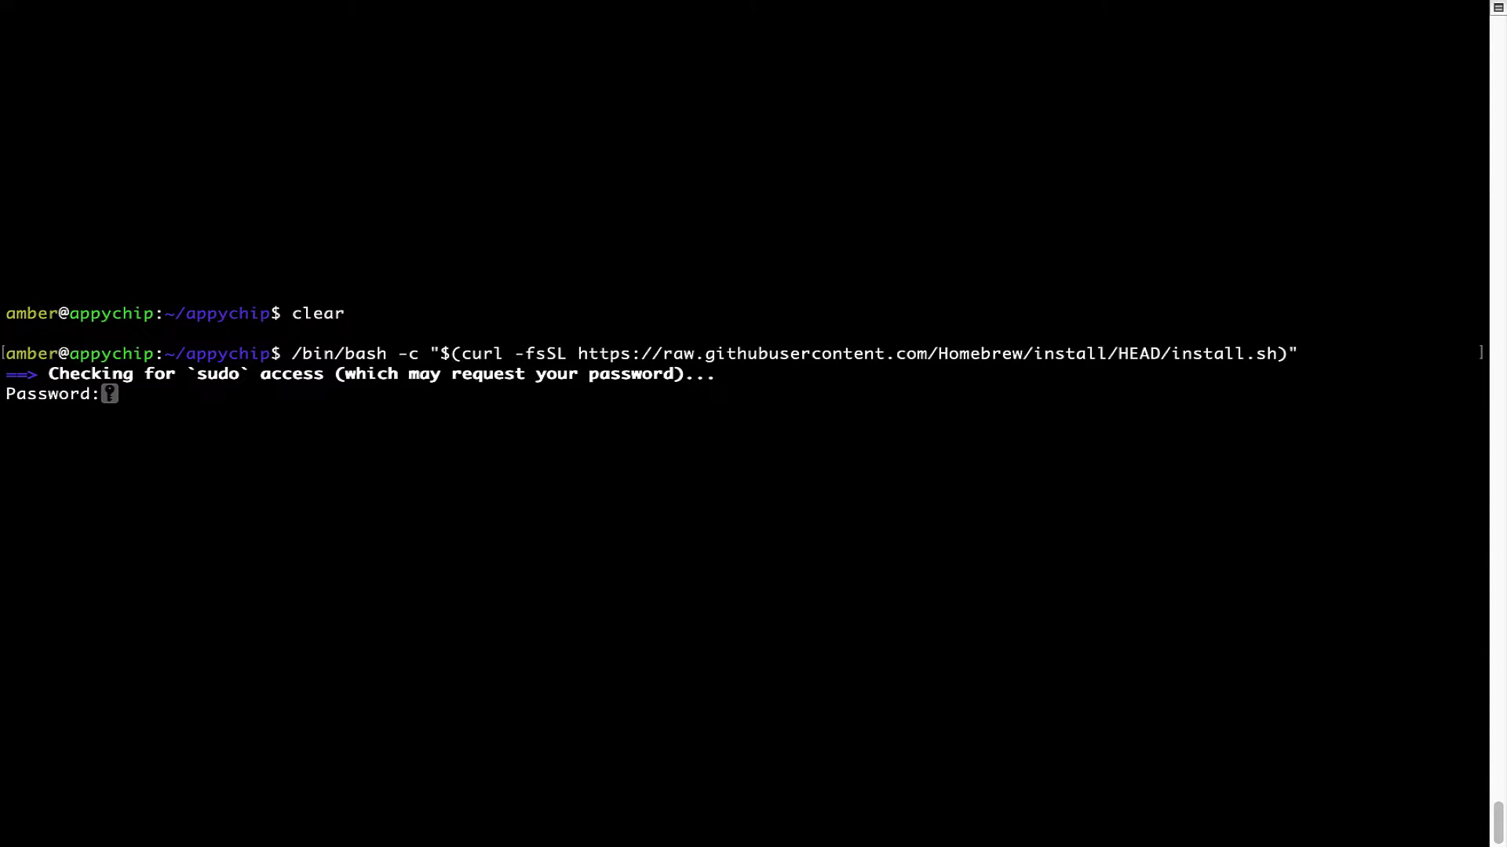
key(Return)
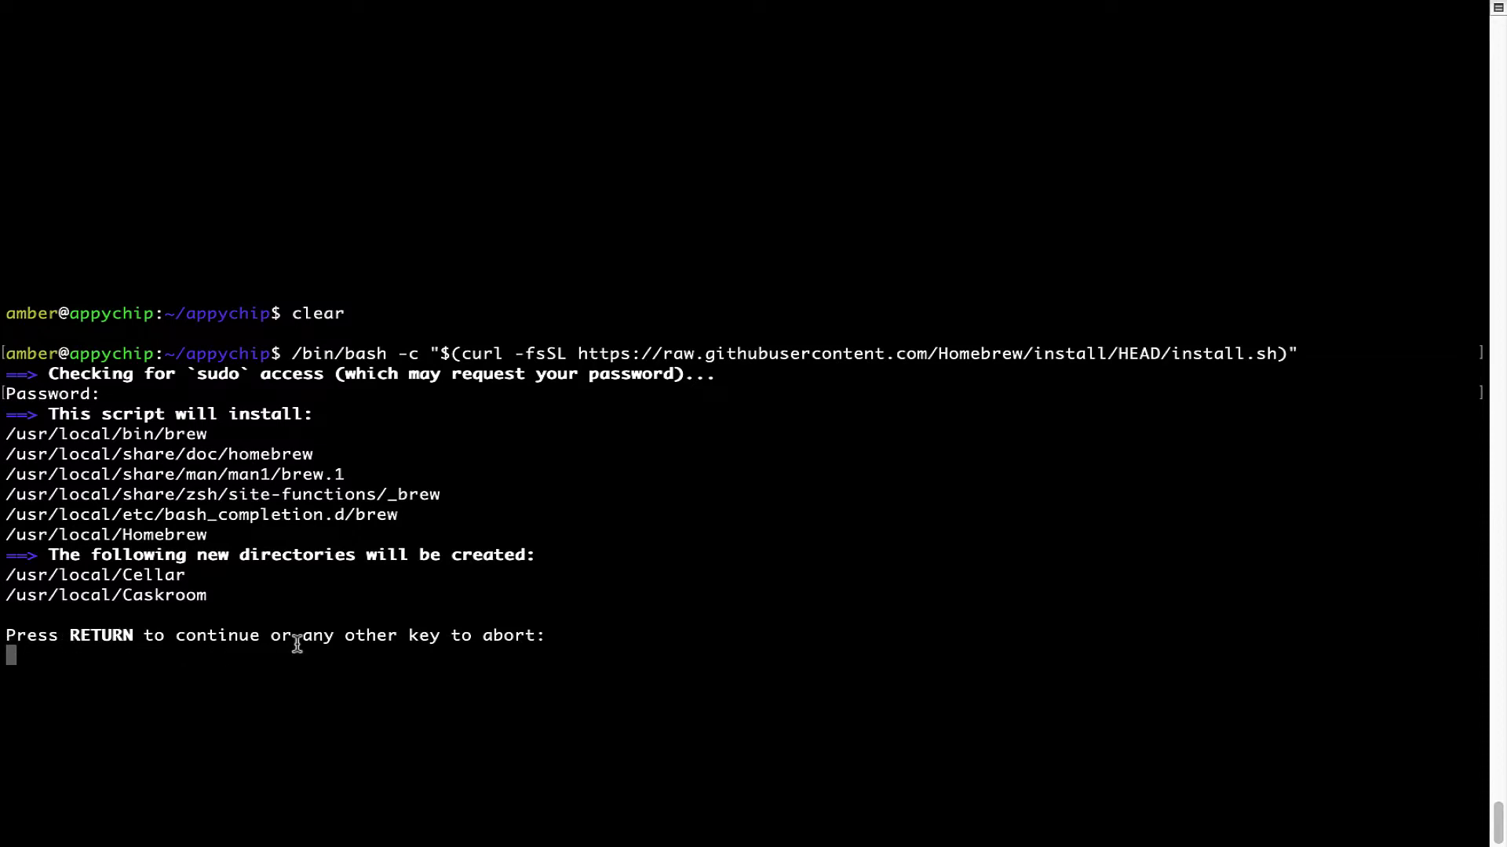
key(Return)
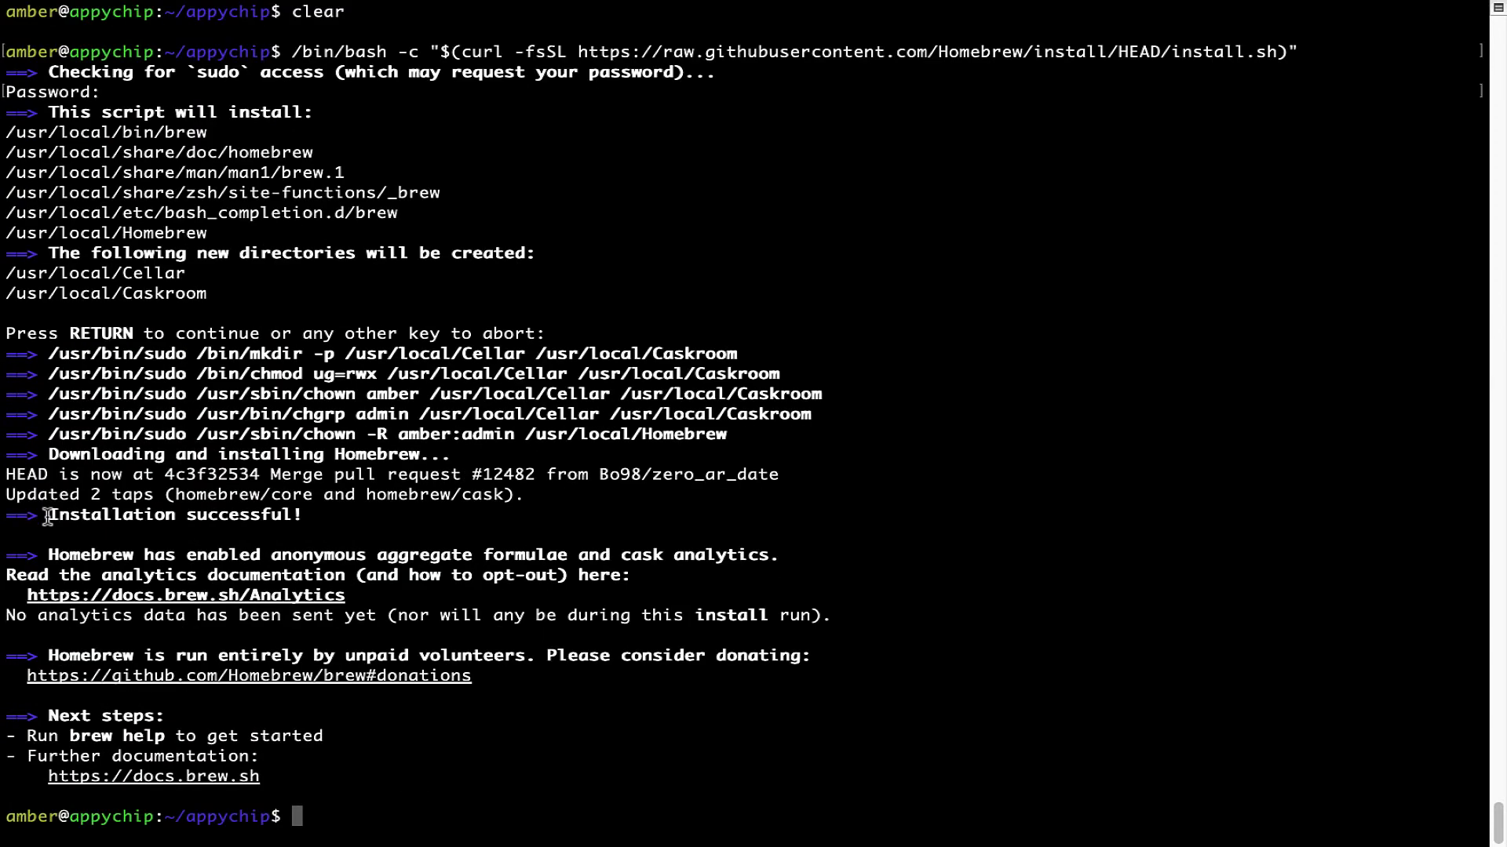
drag(47, 515, 311, 513)
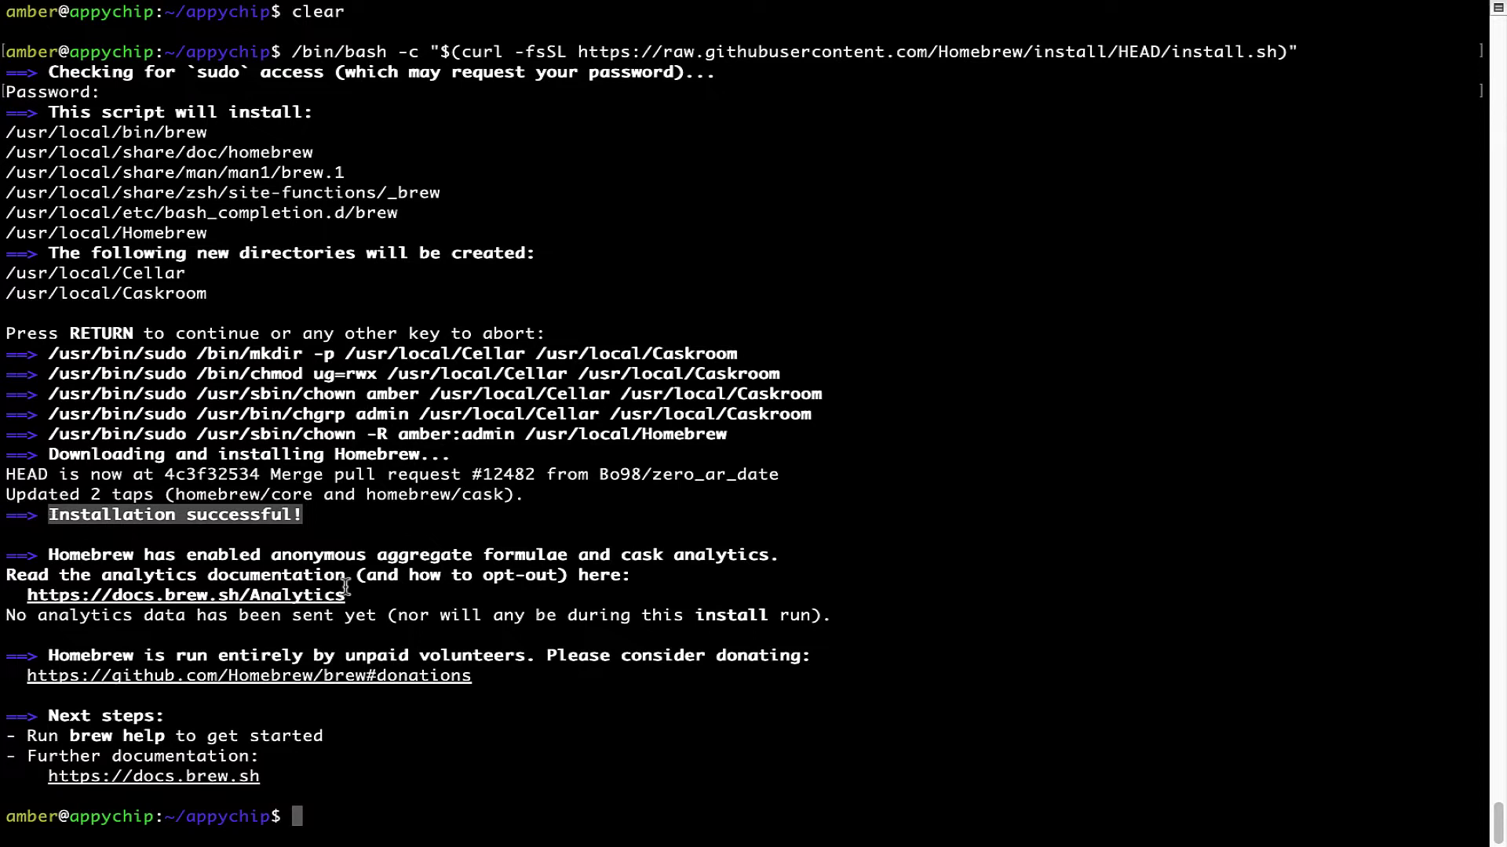
click(599, 519)
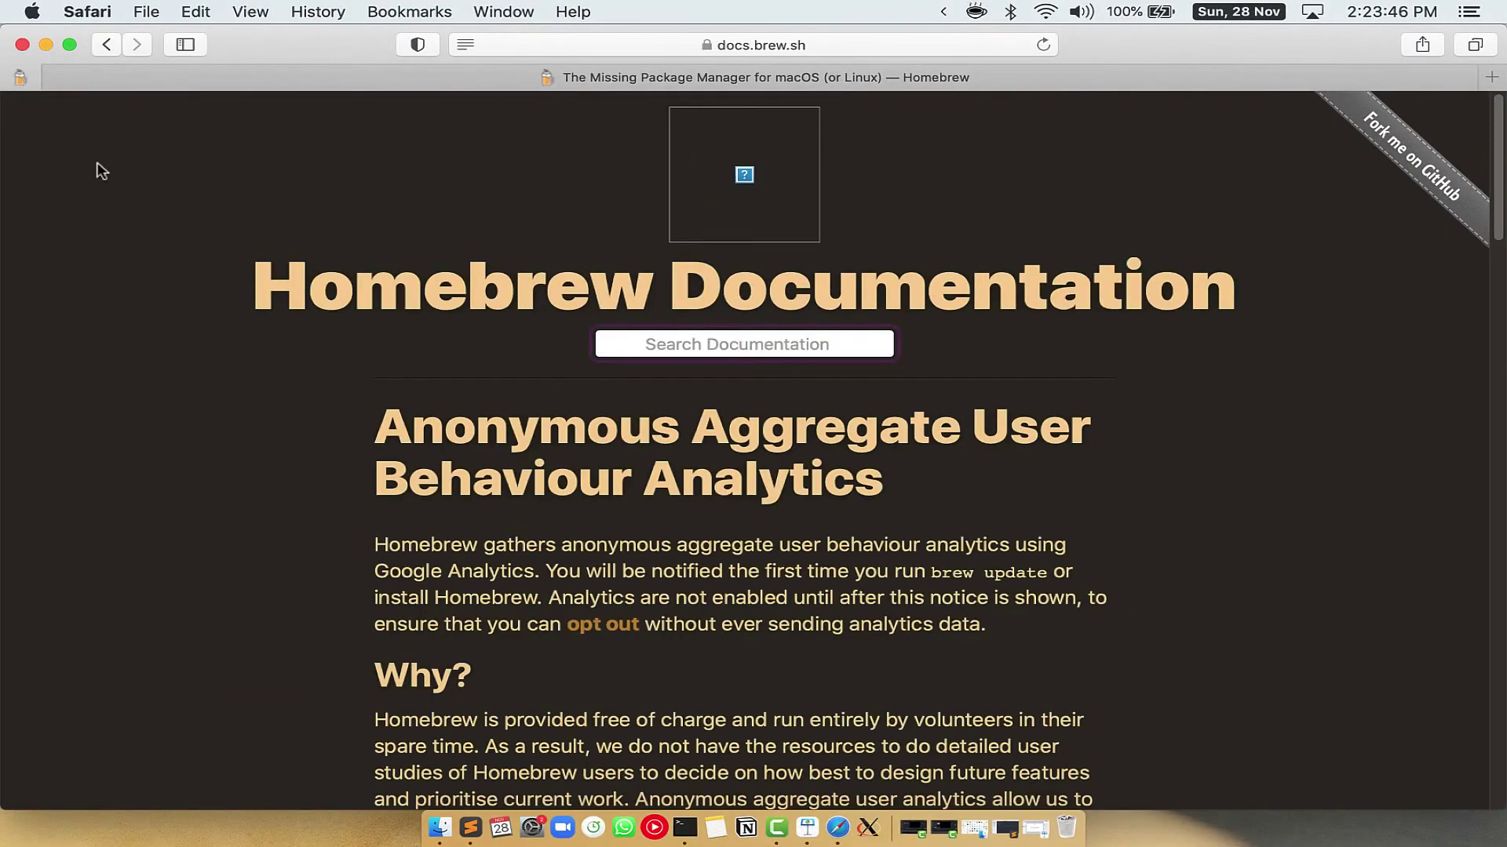
scroll(202, 252, down, 1)
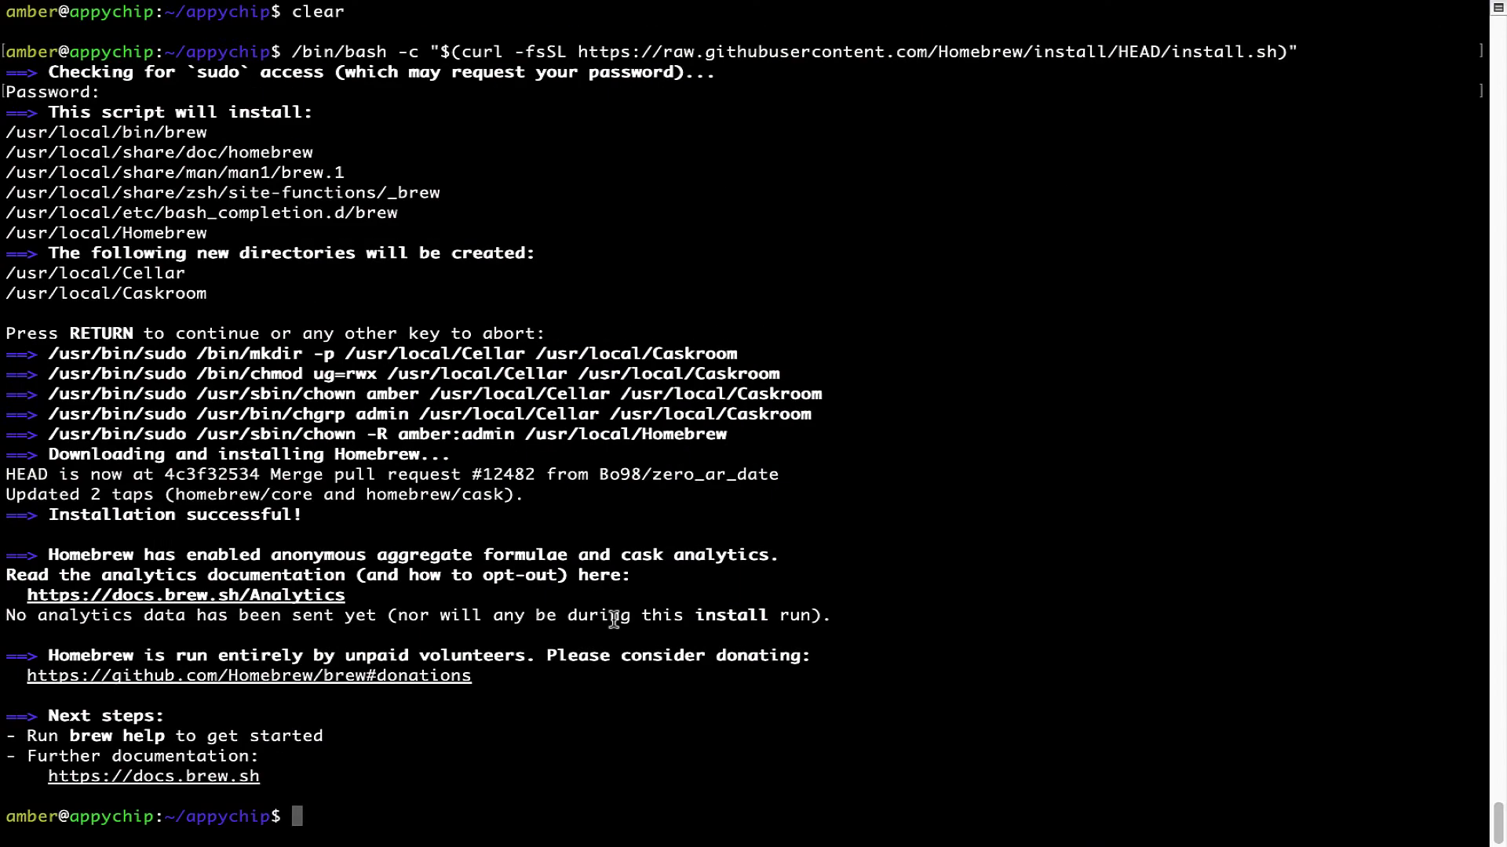
Run 'brew analytics off', then 'clear' to empty the terminal screen.
key(Return)
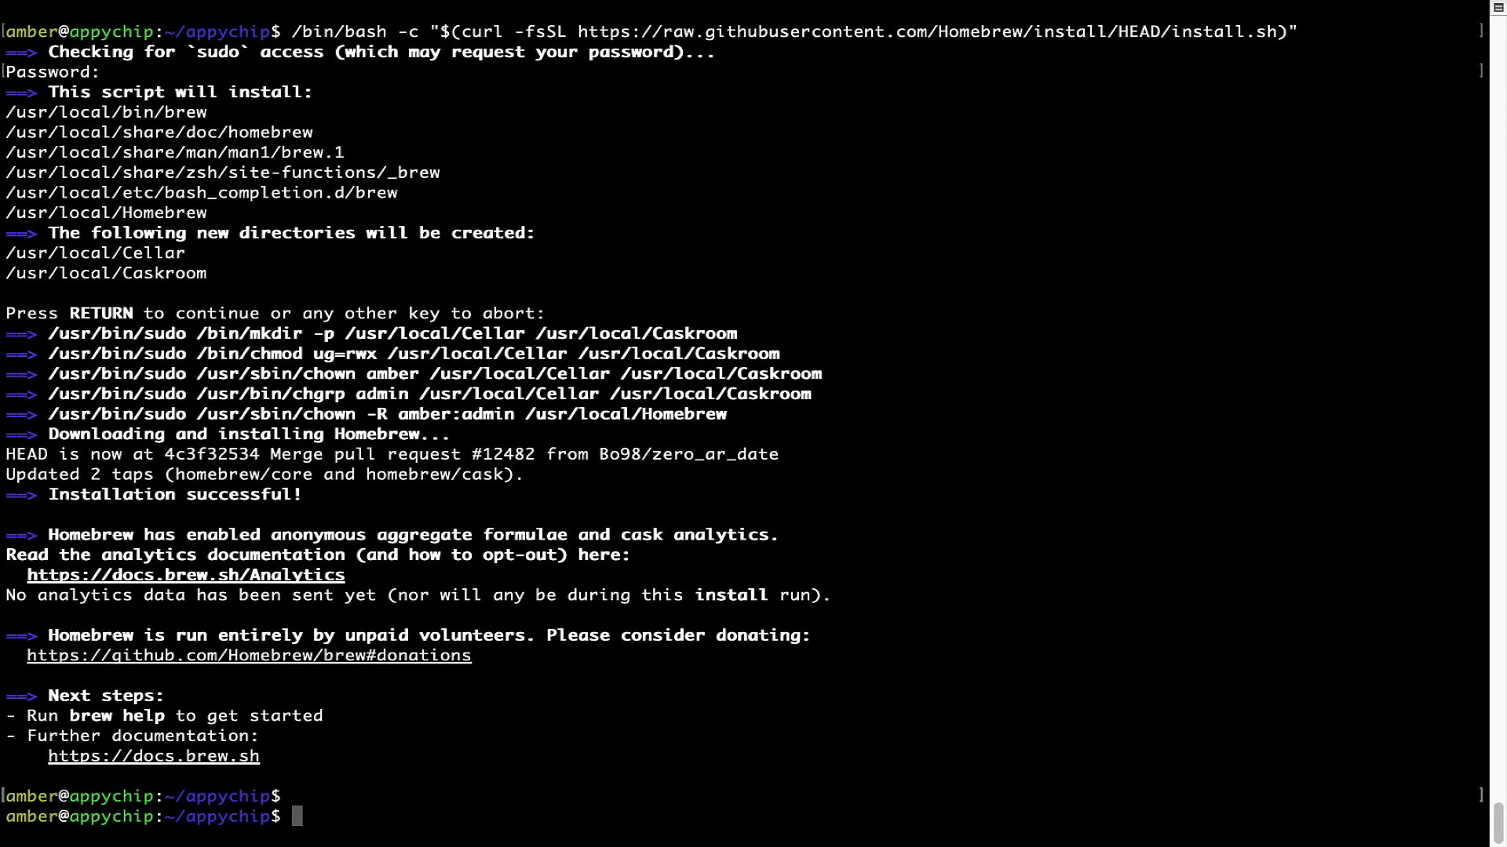
text(brew analytics off)
key(Return)
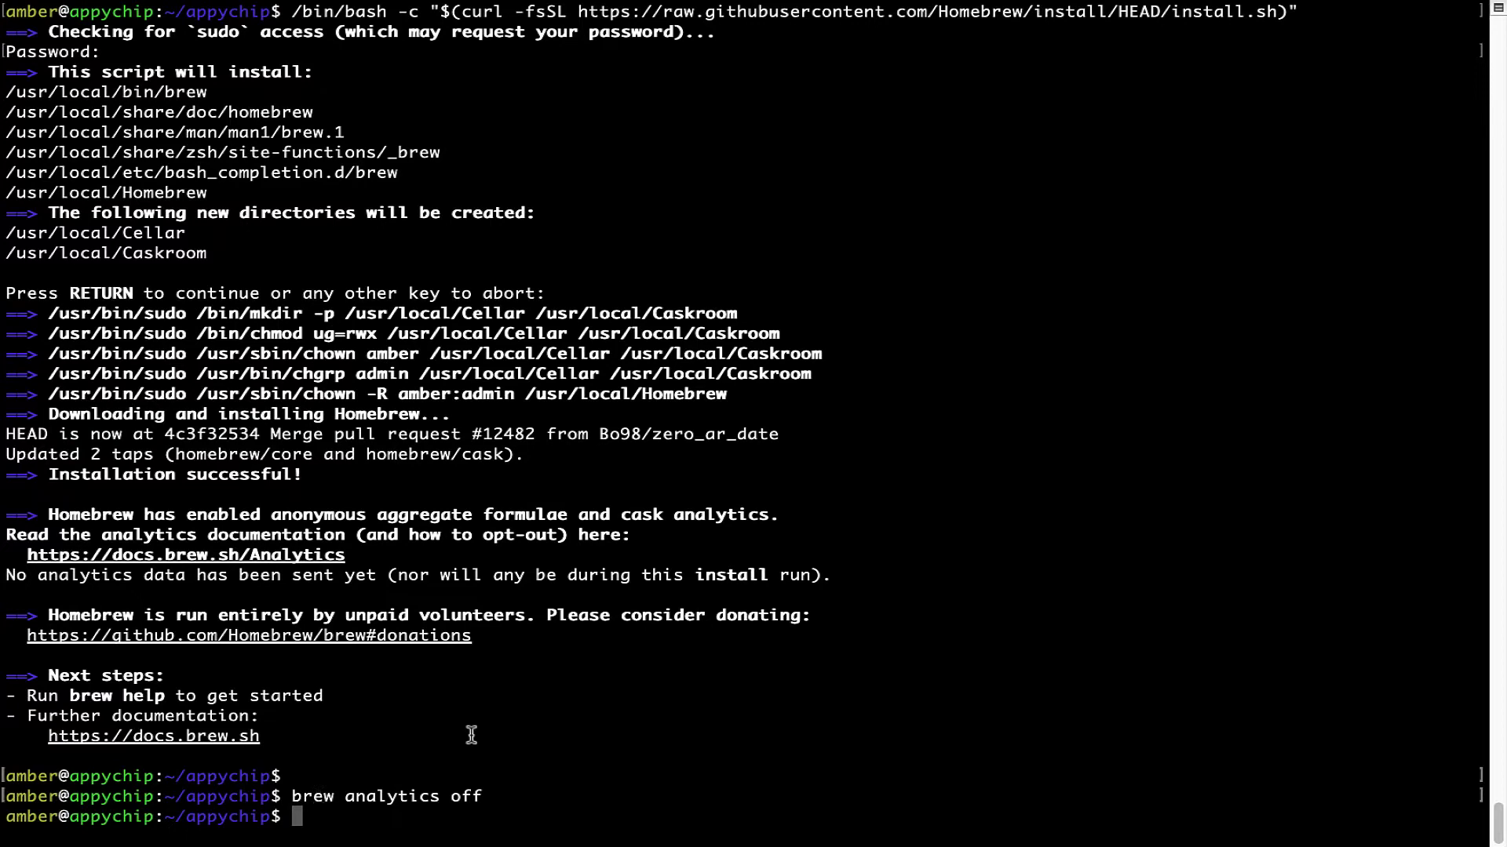
text(clear)
key(Return)
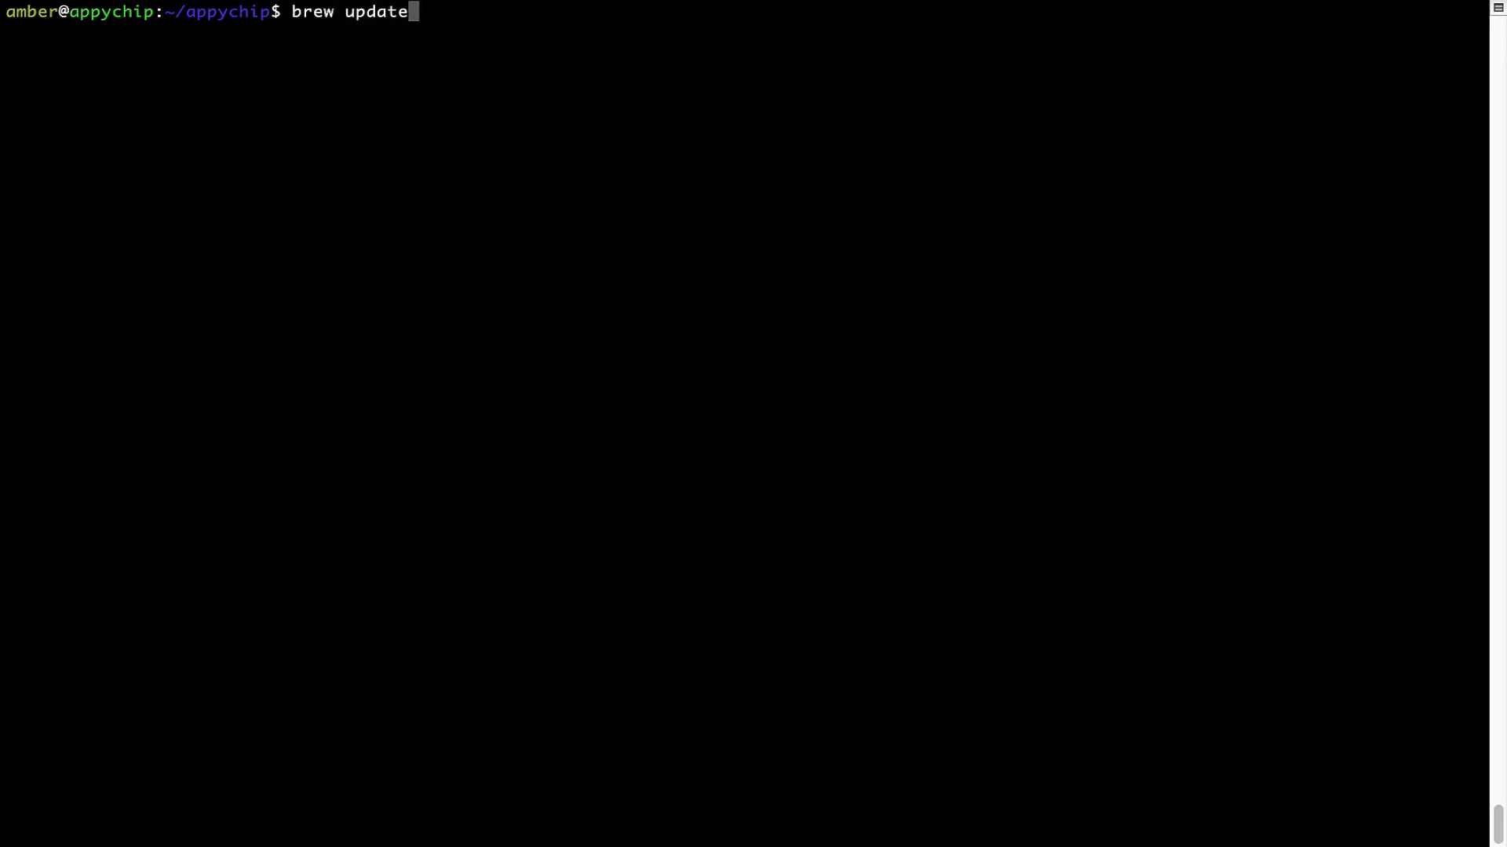
Run 'brew update' and check its 'Already up-to-date.' result line.
key(Return)
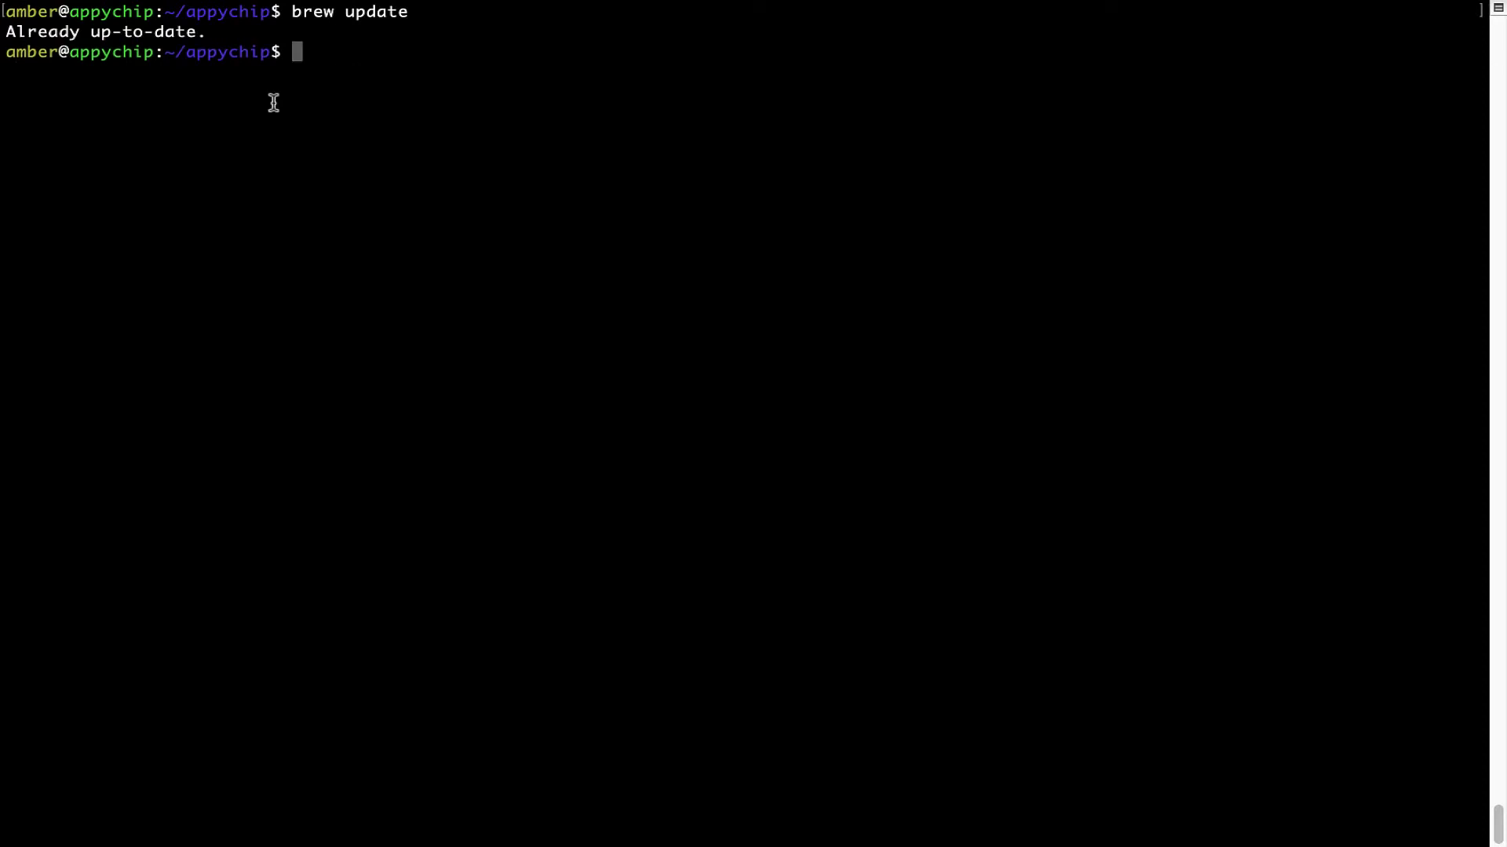
triple_click(148, 33)
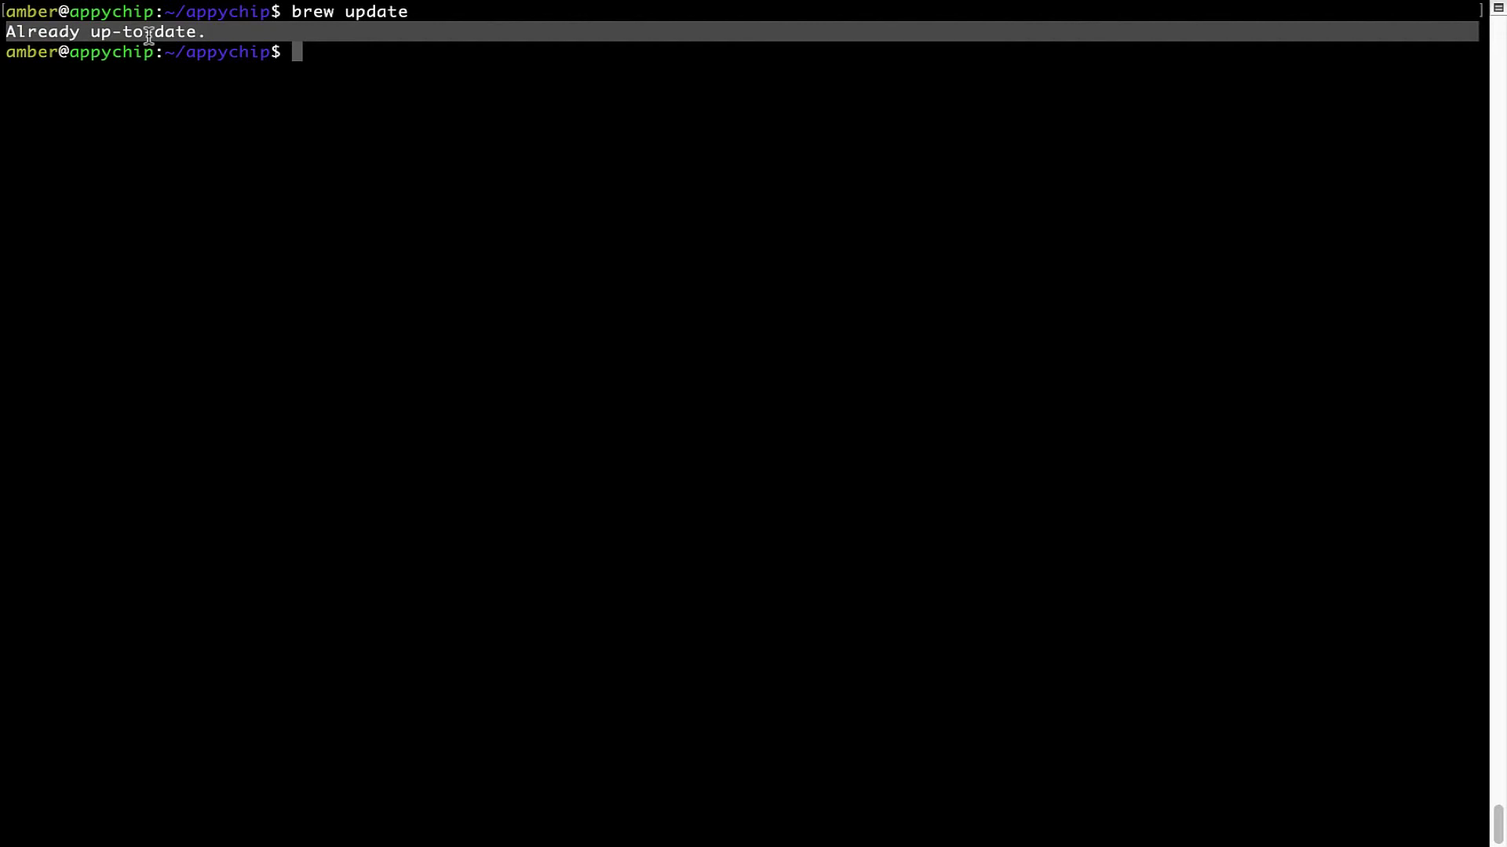
click(149, 33)
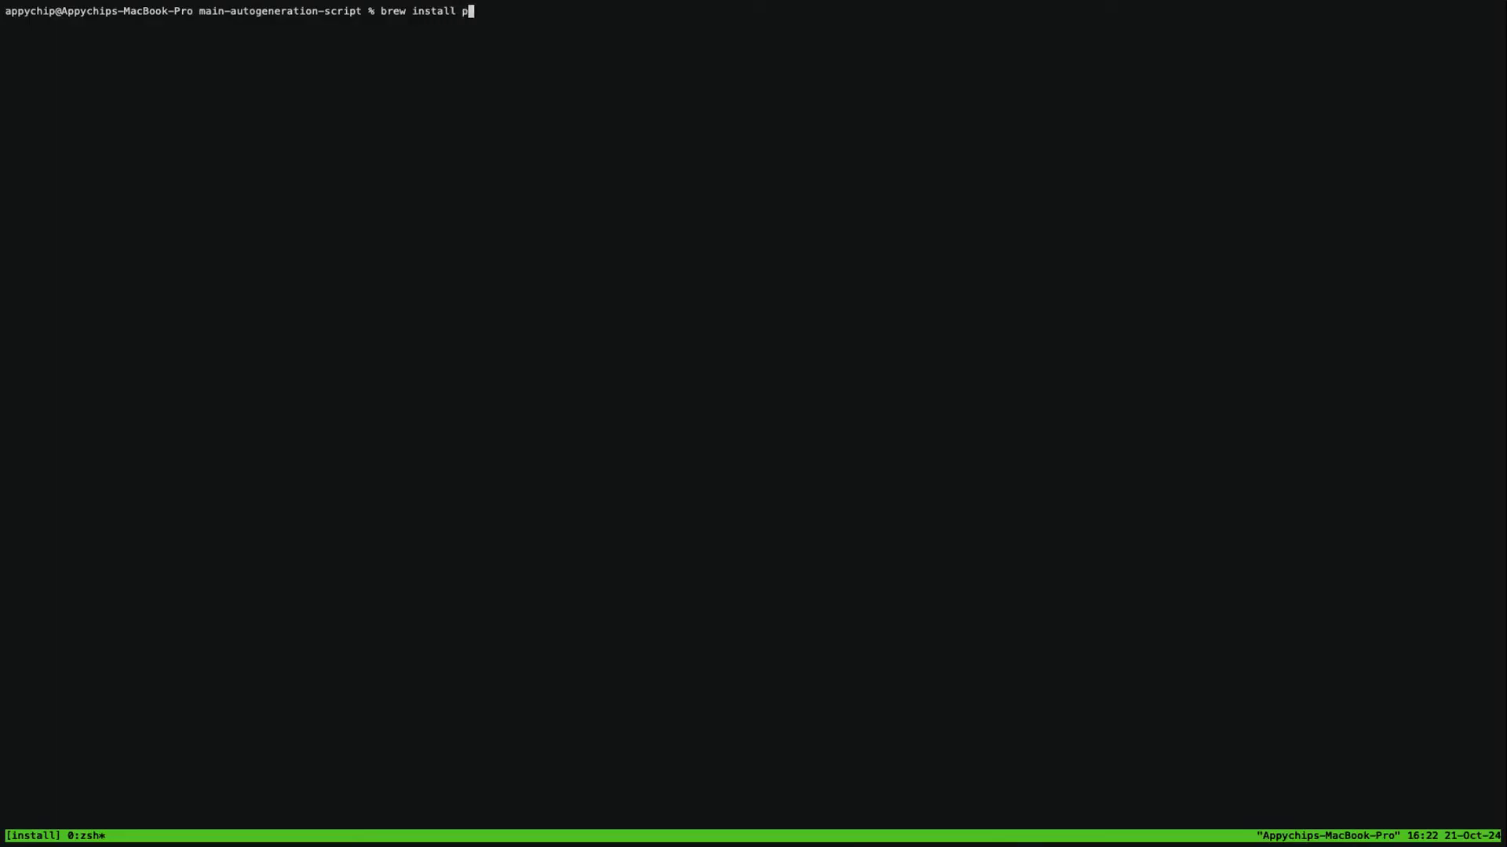
key(Return)
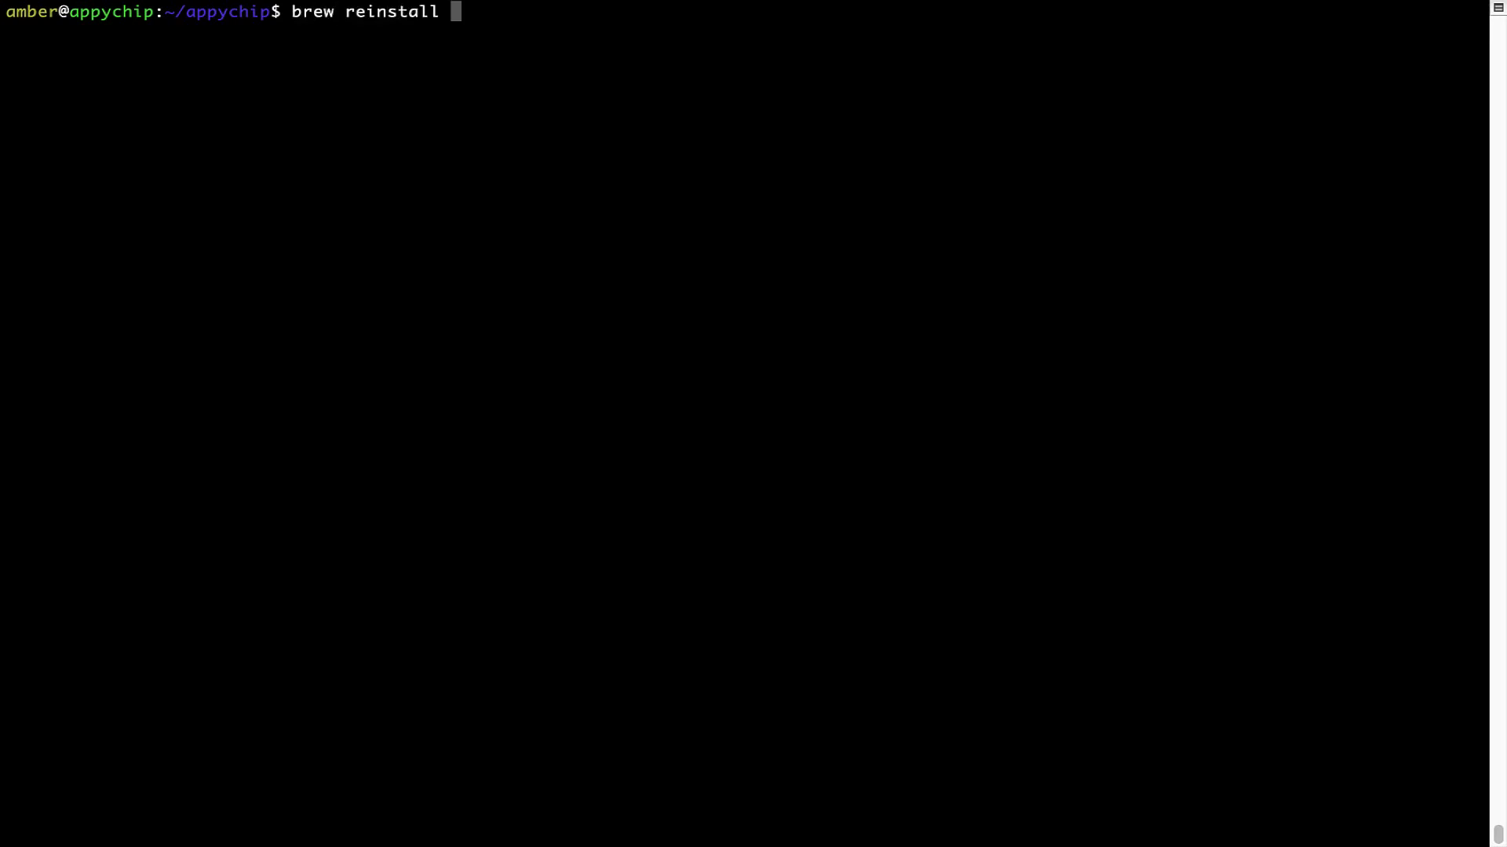
text(hello)
Run 'brew reinstall hello', pouring hello 2.10, and check the Reinstalling hello message.
key(Return)
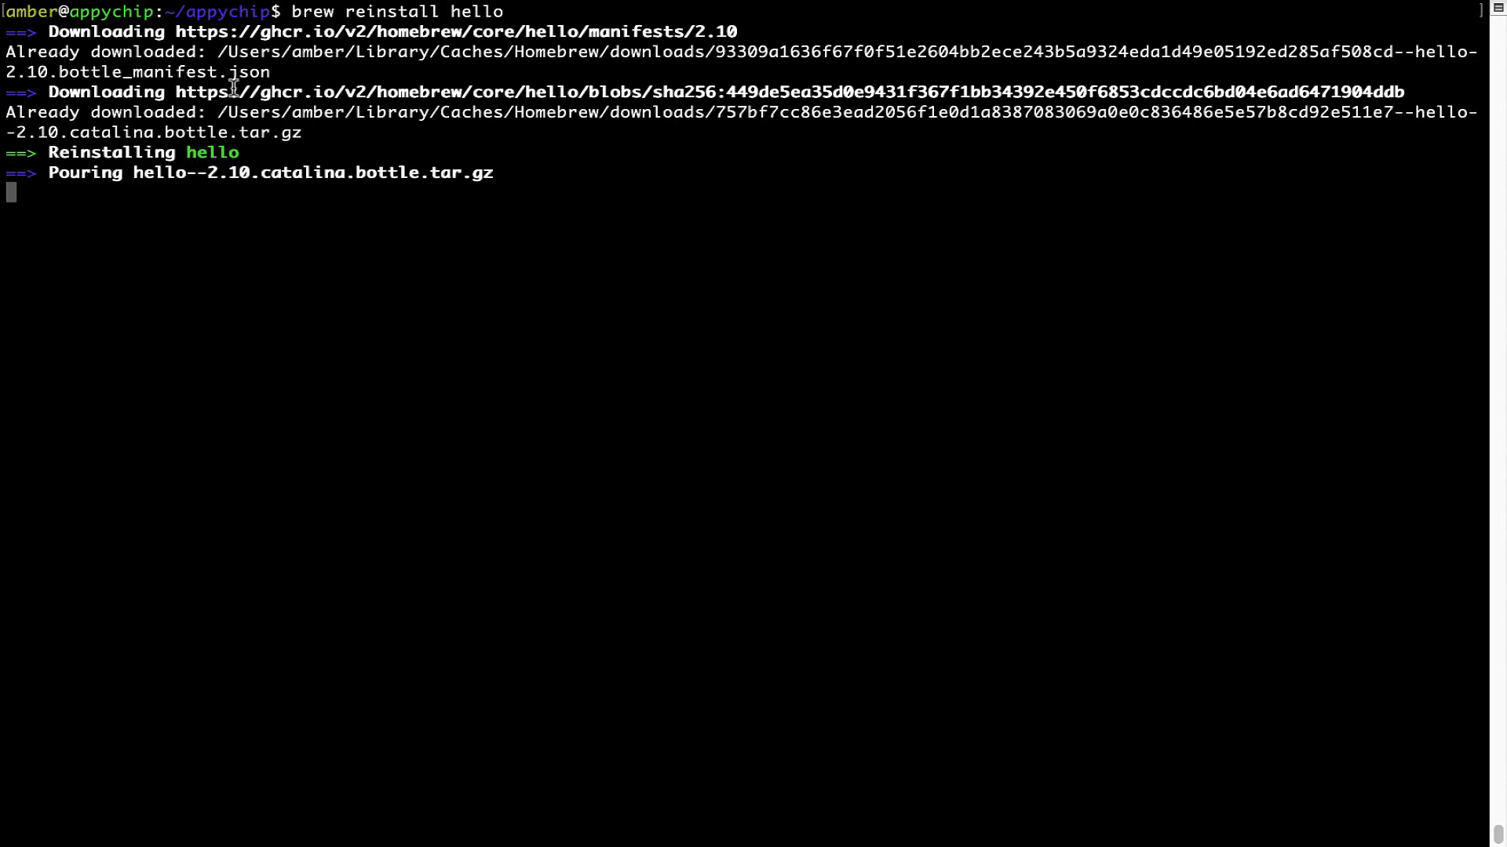
drag(48, 153, 240, 155)
click(314, 224)
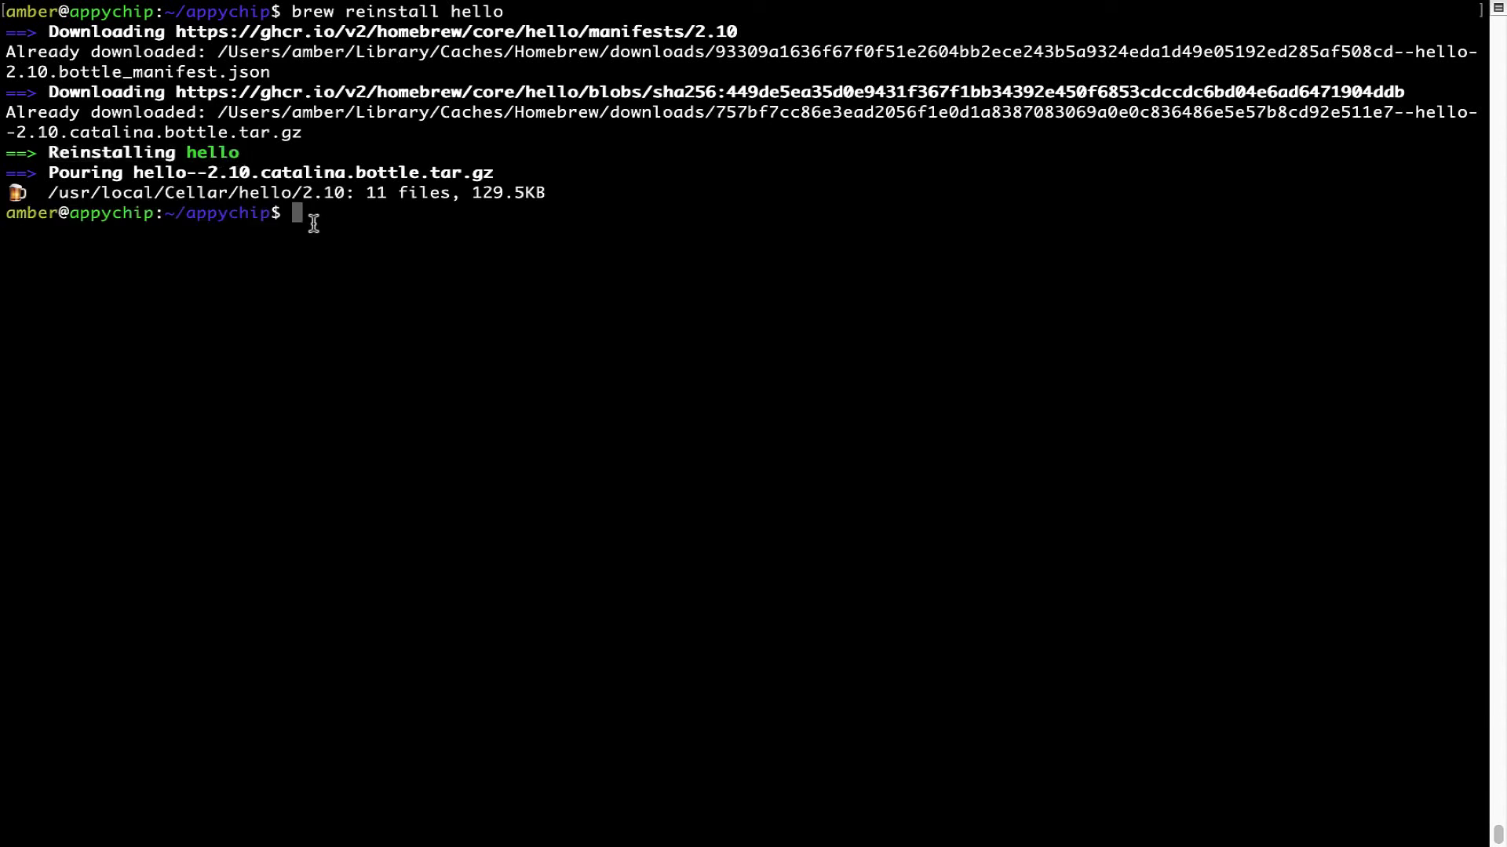
text(clear)
Clear the screen and run 'brew uninstall hello', removing hello 2.10 from the Cellar.
key(Return)
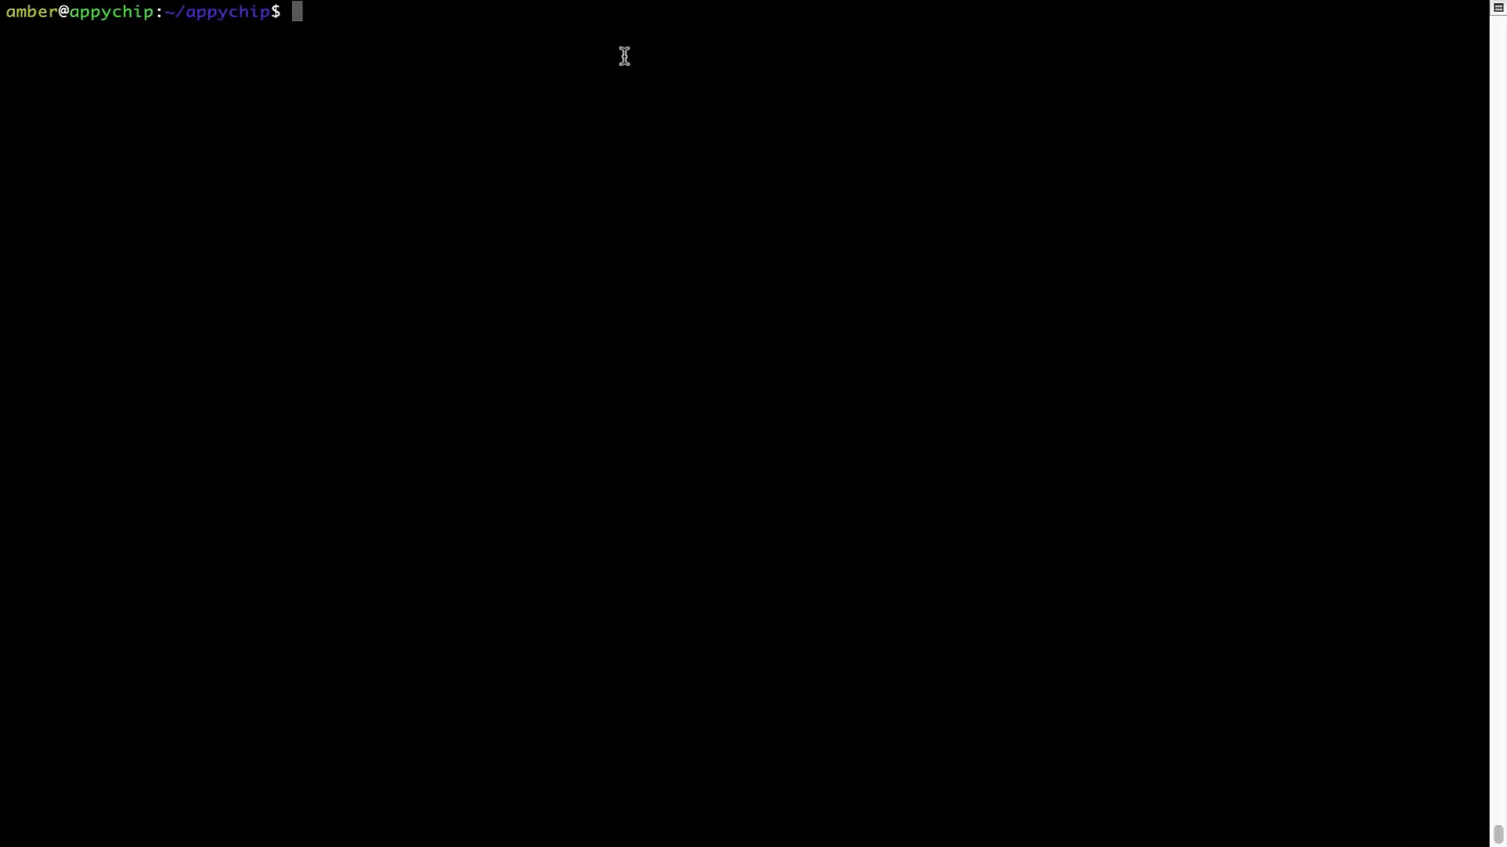
text(brew uninstall h)
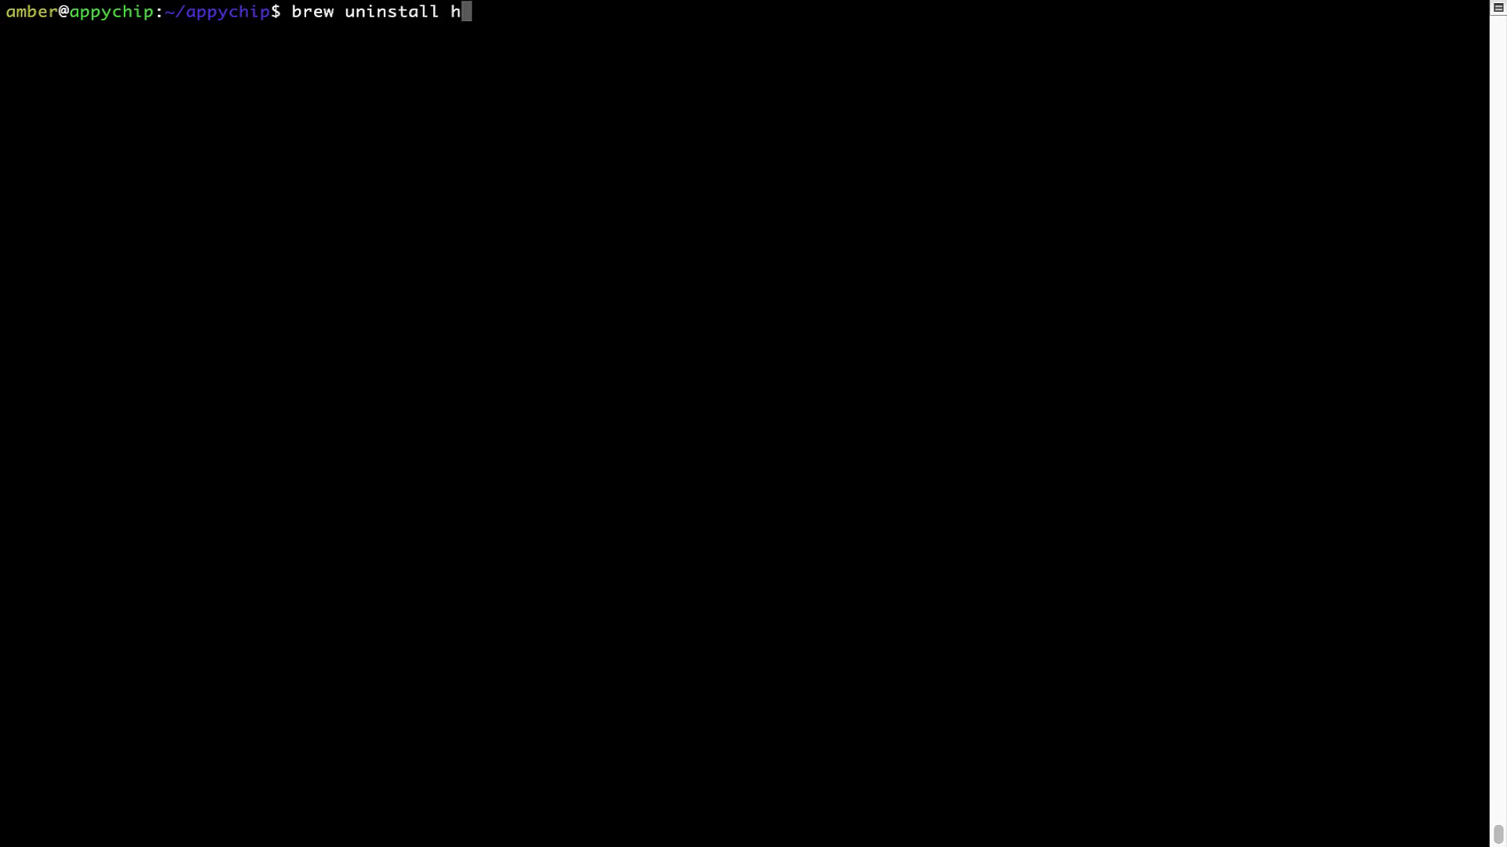
text(ello)
key(Return)
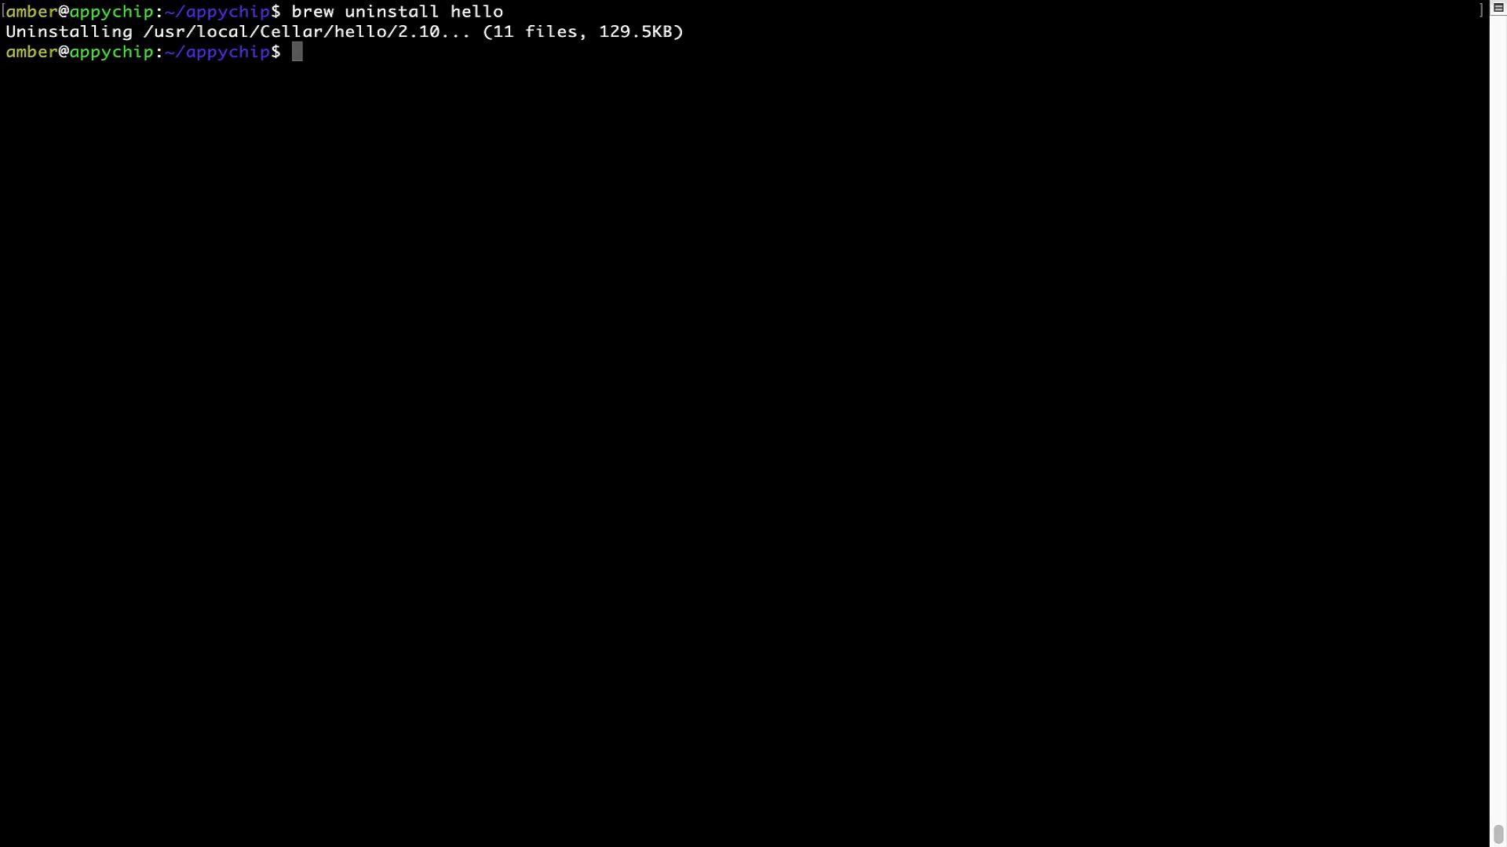
triple_click(25, 33)
click(318, 48)
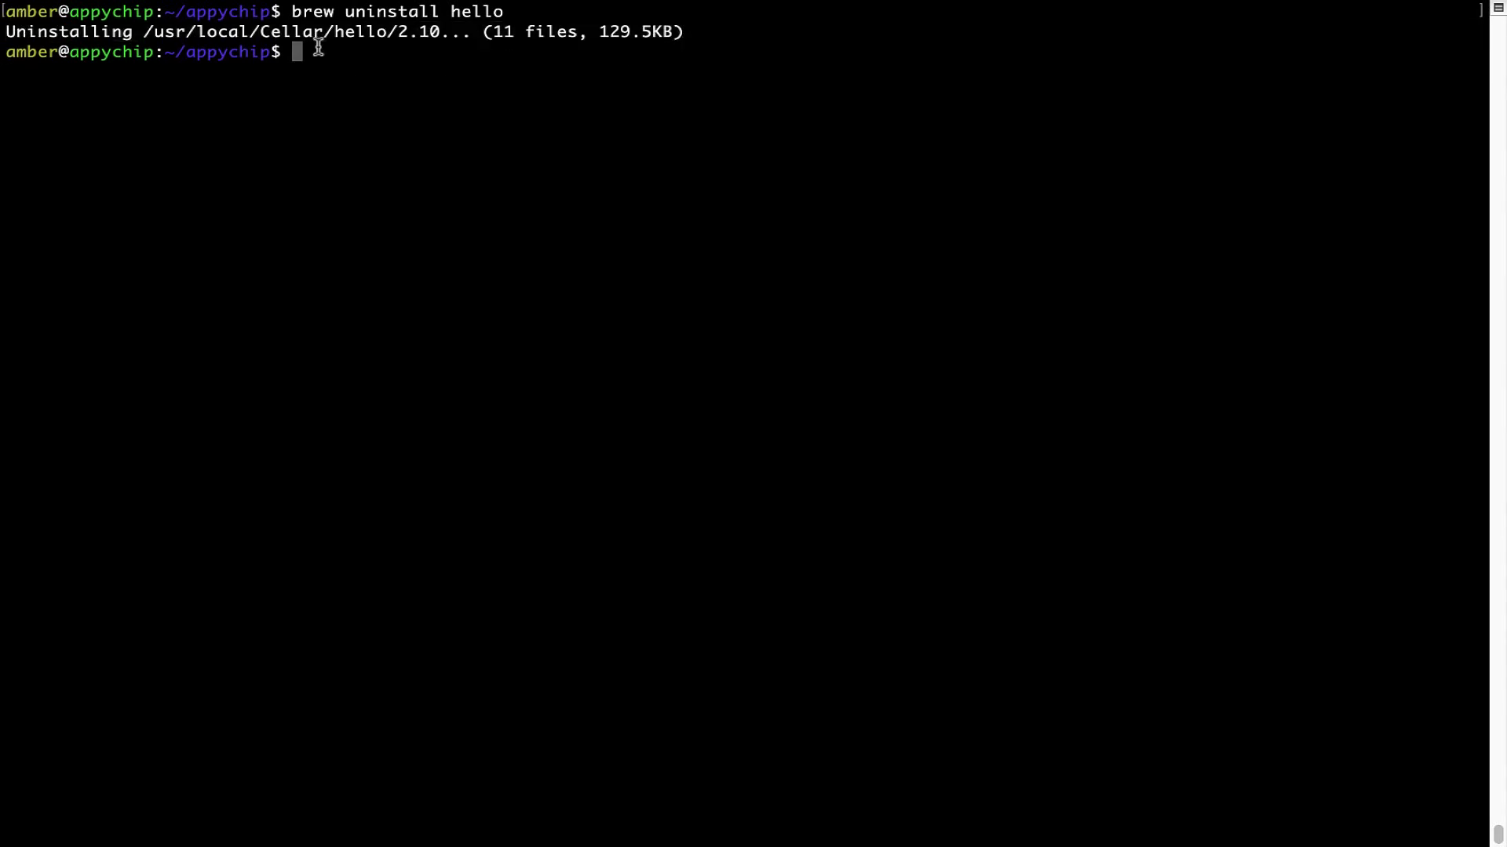